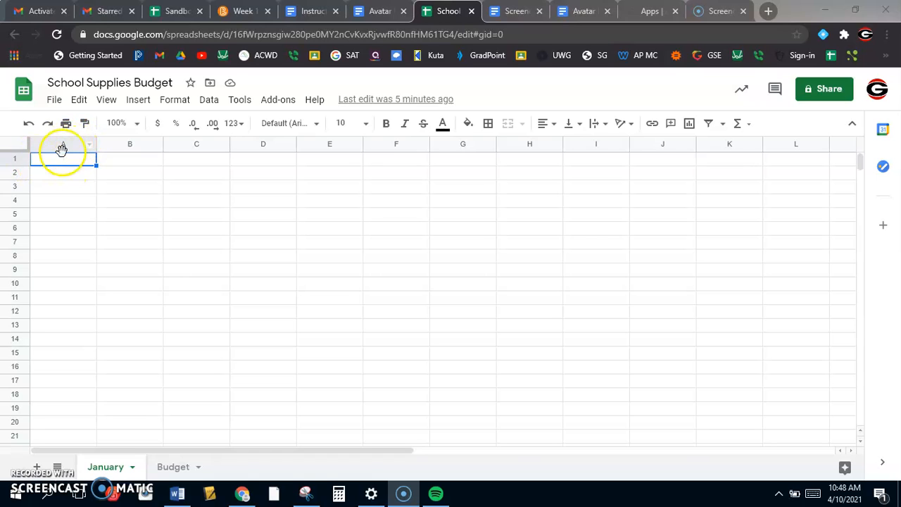
- Enter the column headers Item, Price, Quantity and Total Price in cells A1 to D1 of the January sheet
click(173, 194)
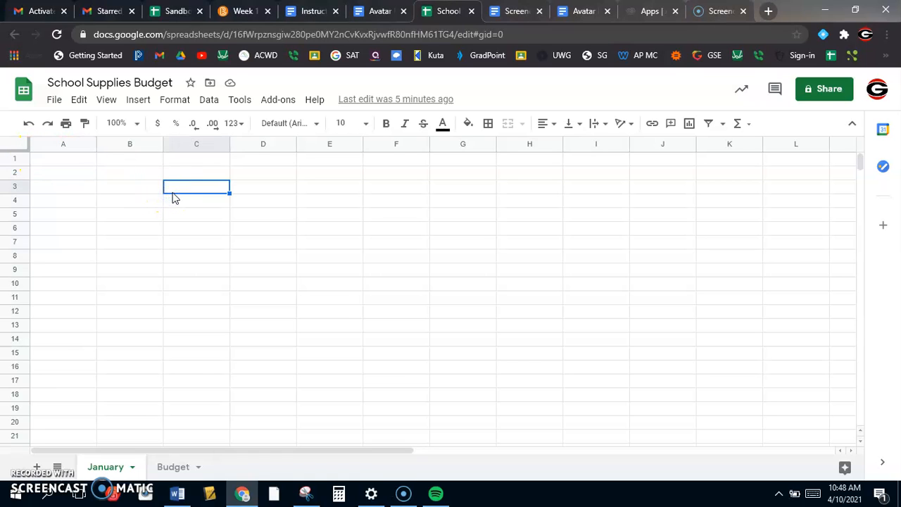
click(67, 161)
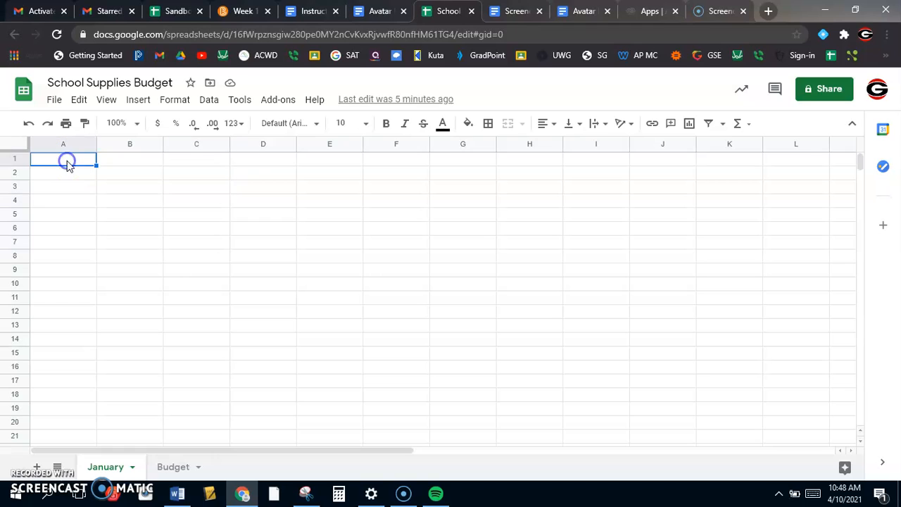
text(Item)
key(Tab)
text(Q)
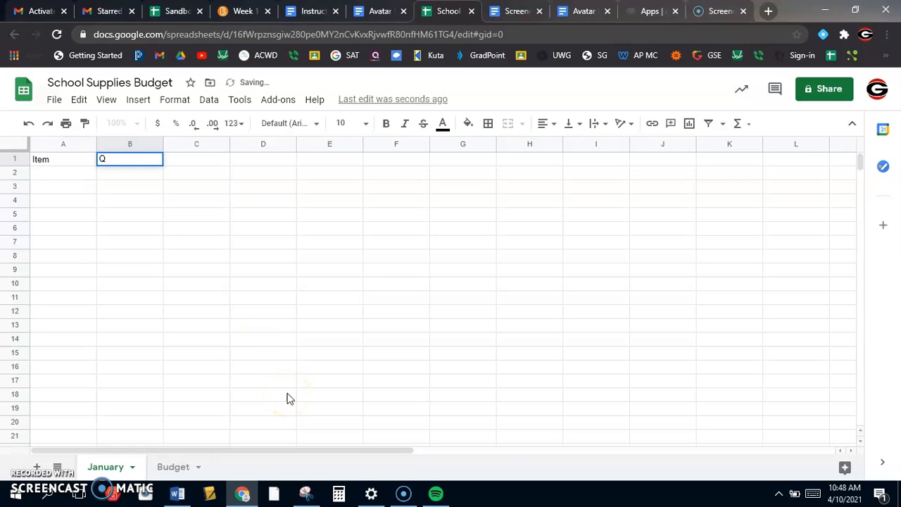
text(Price)
key(Tab)
text(Qua)
key(Tab)
text(T)
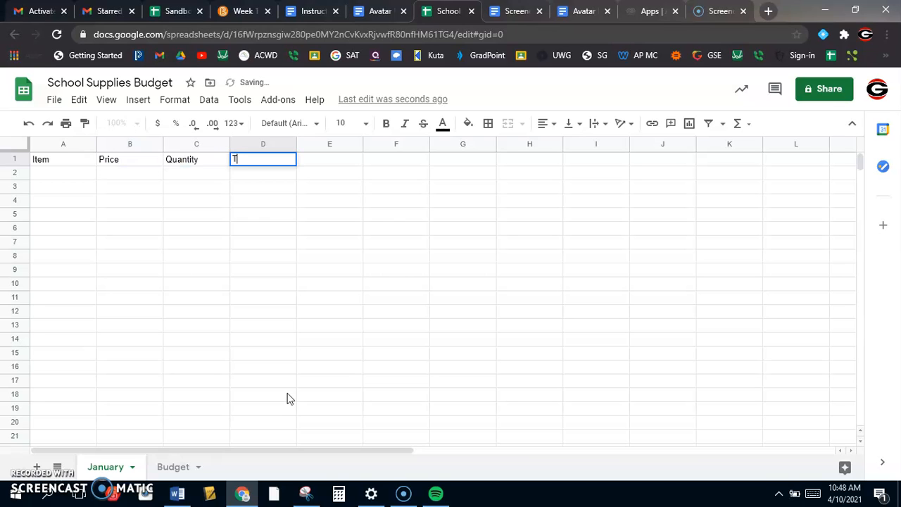
text(otal Price)
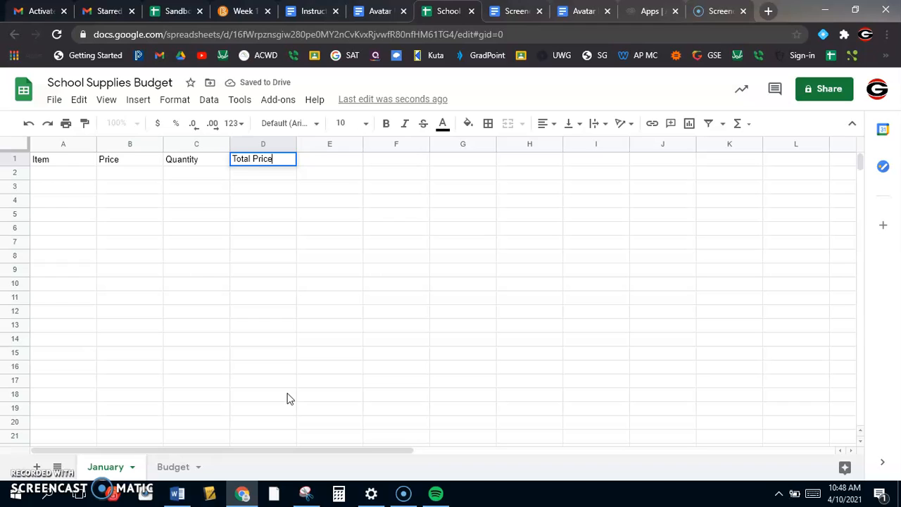
key(Tab)
- Add the column headers Budget in cell E1 and Difference in cell F1
text(Budget)
key(Tab)
text(Difference)
key(Return)
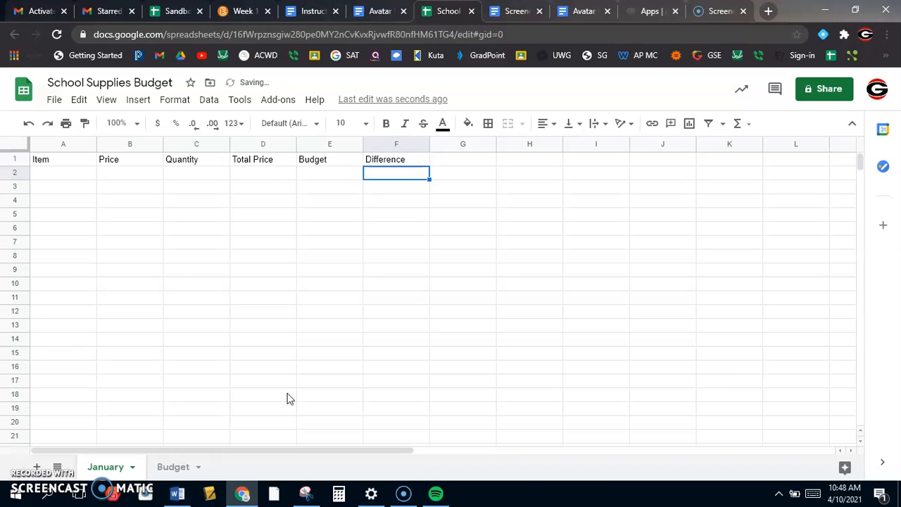
- List the items Expos, Paper Packs and Pencil Packs in cells A2 to A4 under the Item header
key(Left)
key(Left)
key(Left)
key(Left)
key(Left)
text(E)
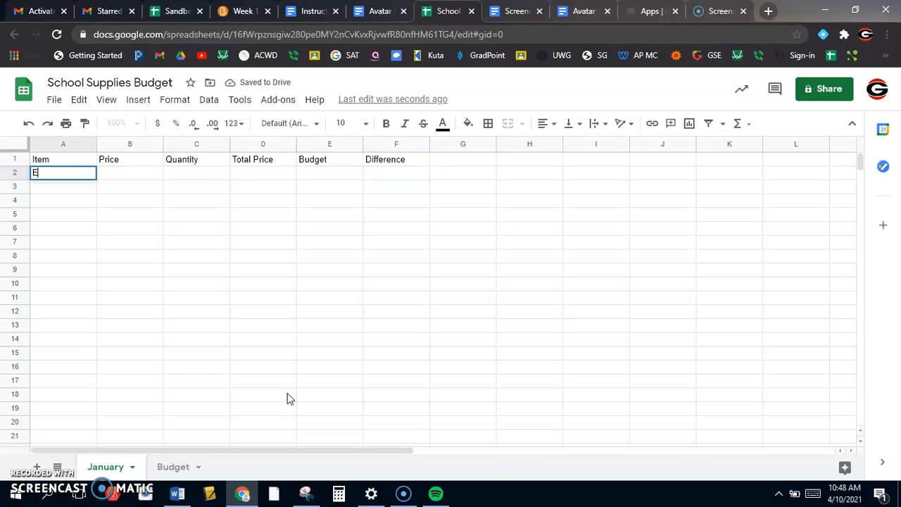
text(xpos)
key(Return)
text(P)
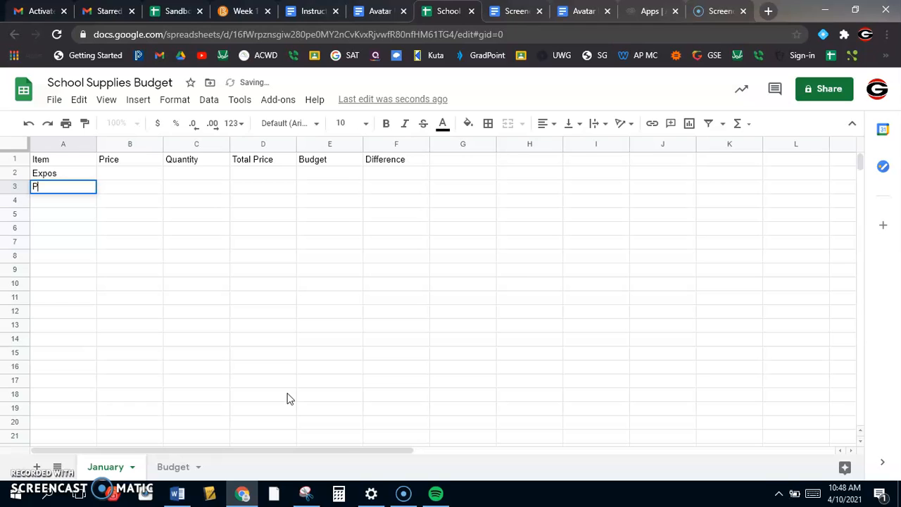
text(aper Packs)
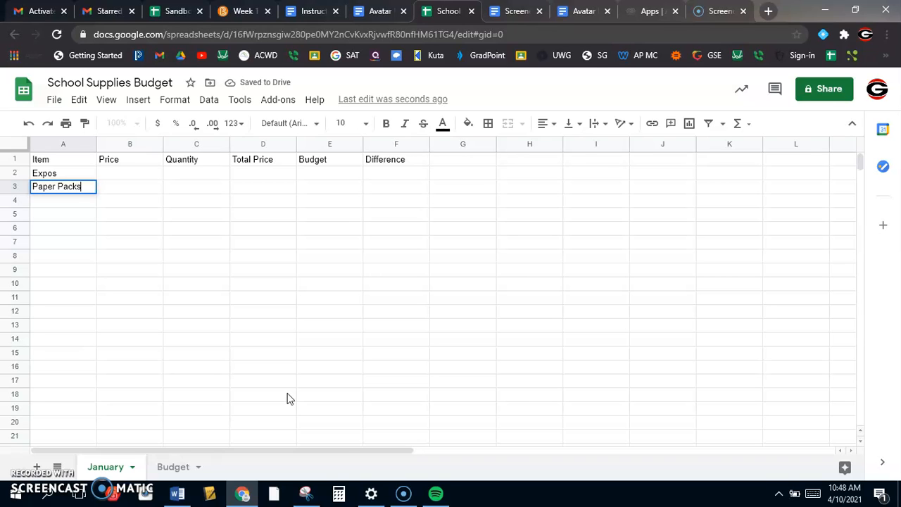
key(Return)
text(Pencil Packs)
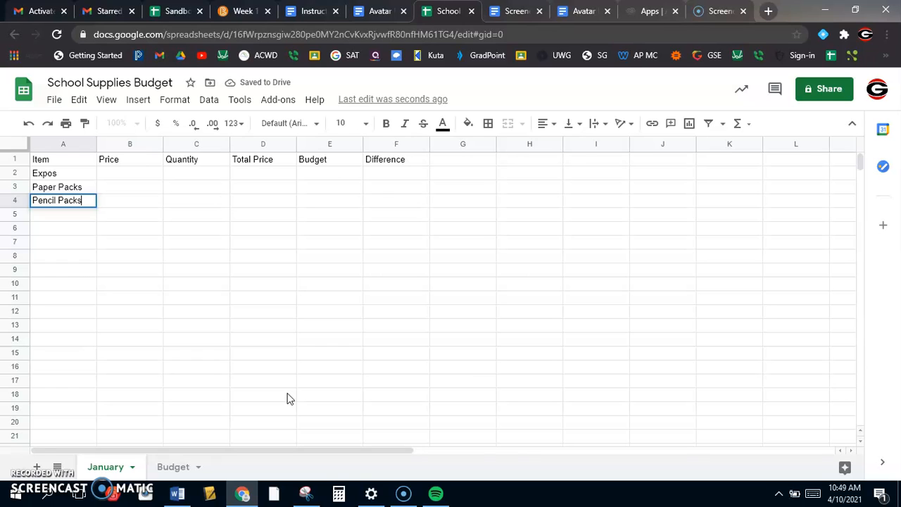
key(Return)
- Add the items Staples and Post It Notes in cells A5 and A6
text(Staples)
key(Return)
text(Po)
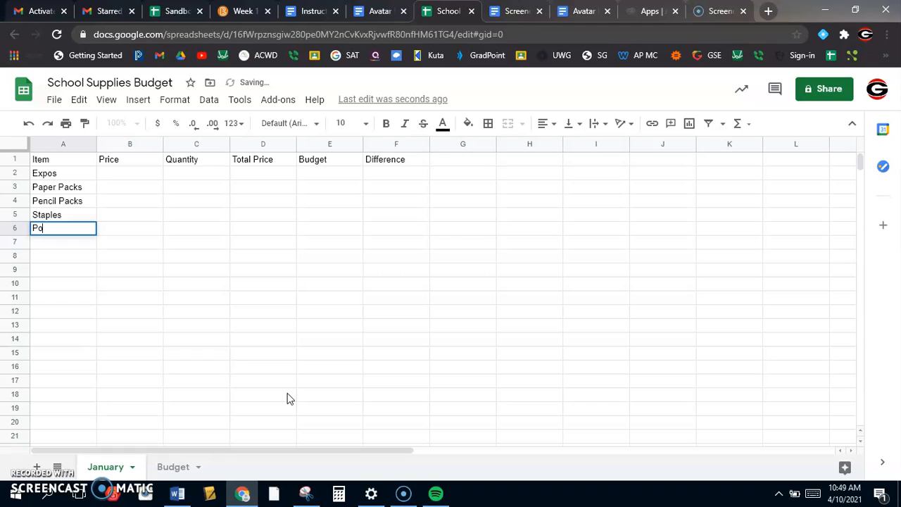
text(st It Notes)
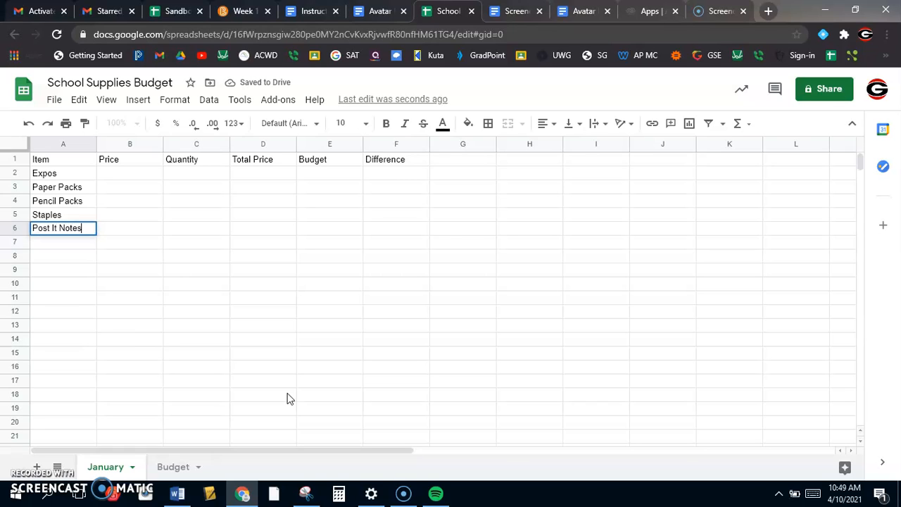
click(86, 297)
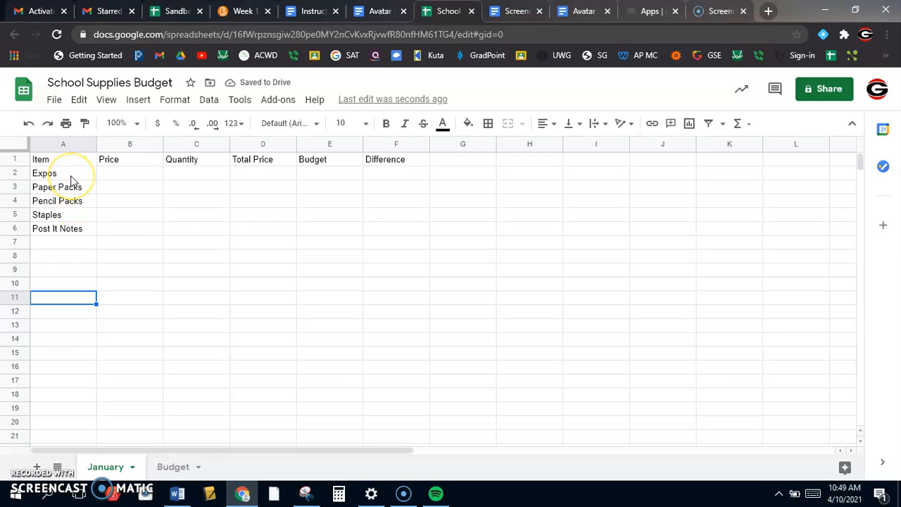
- Sort only the item range A2 to A6 alphabetically by column A, A to Z
drag(71, 178, 82, 232)
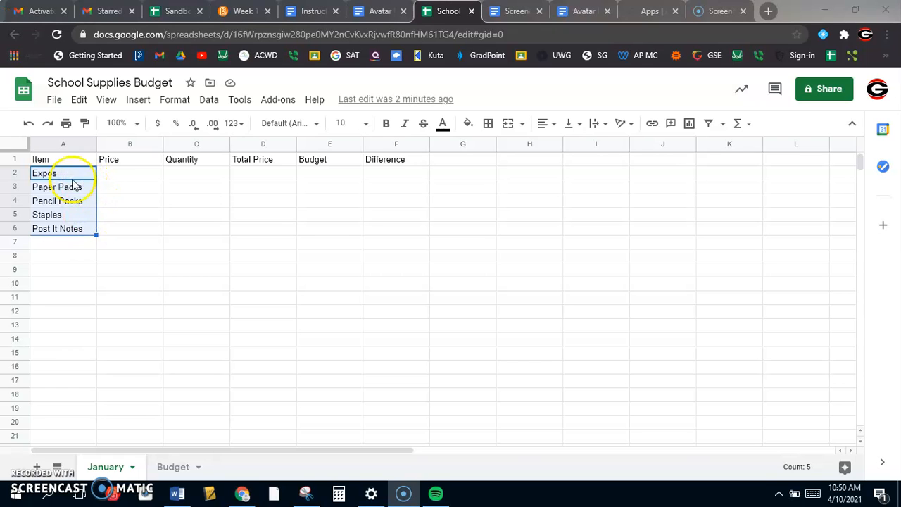
click(210, 102)
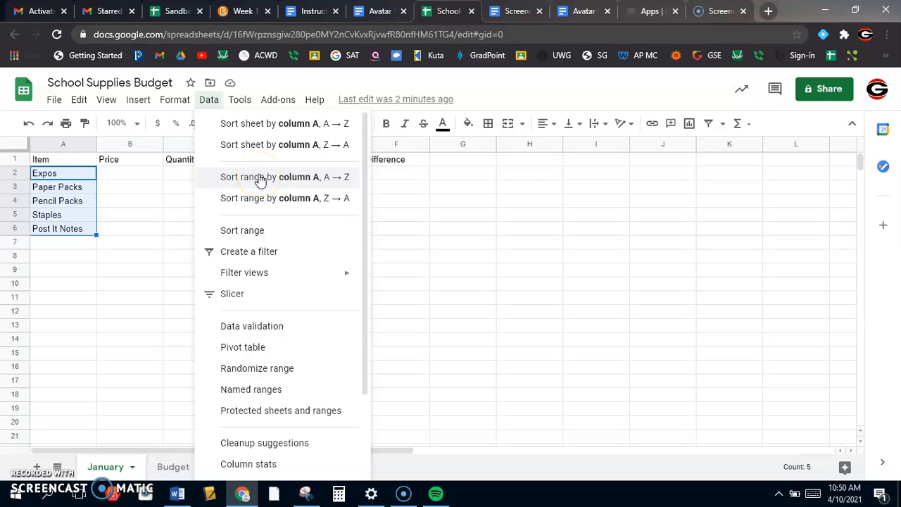
click(259, 178)
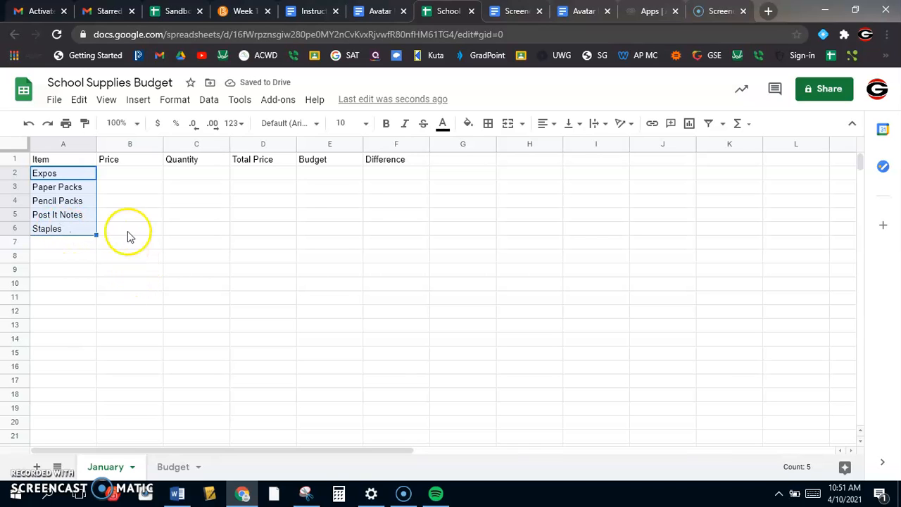
- Enter the prices 5, 1, 2, 3 and 2 for the five items in cells B2 to B6
click(130, 175)
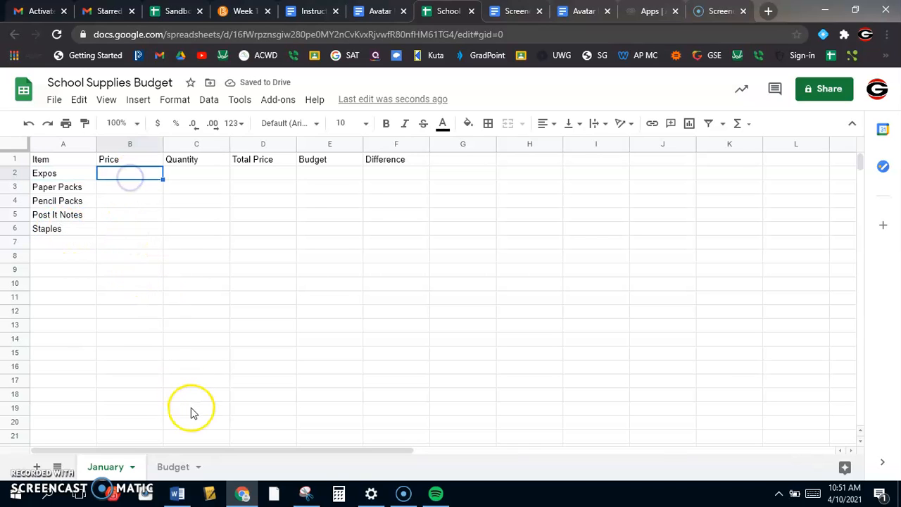
text(5)
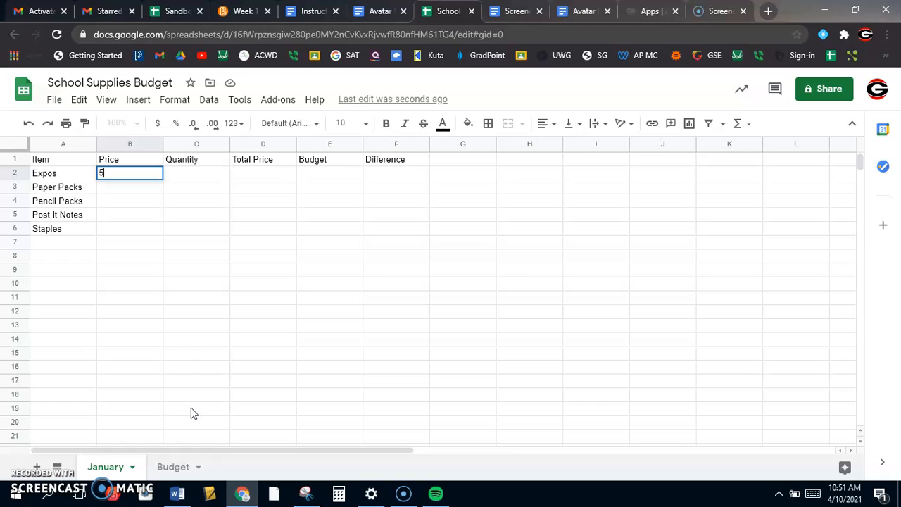
key(Return)
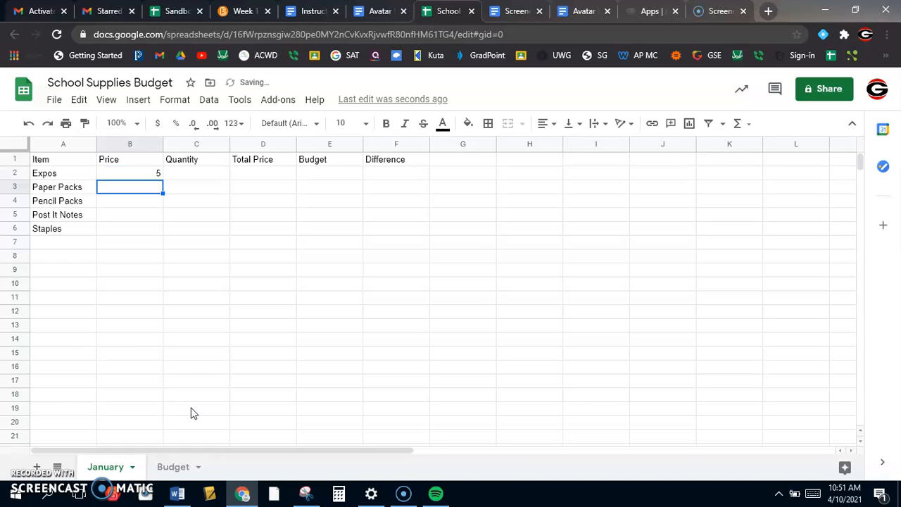
text(1)
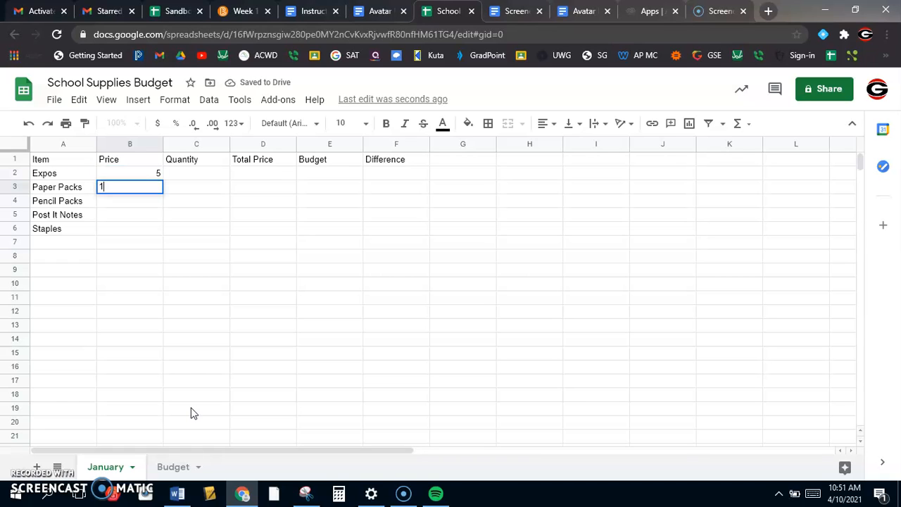
key(Return)
text(2)
key(Return)
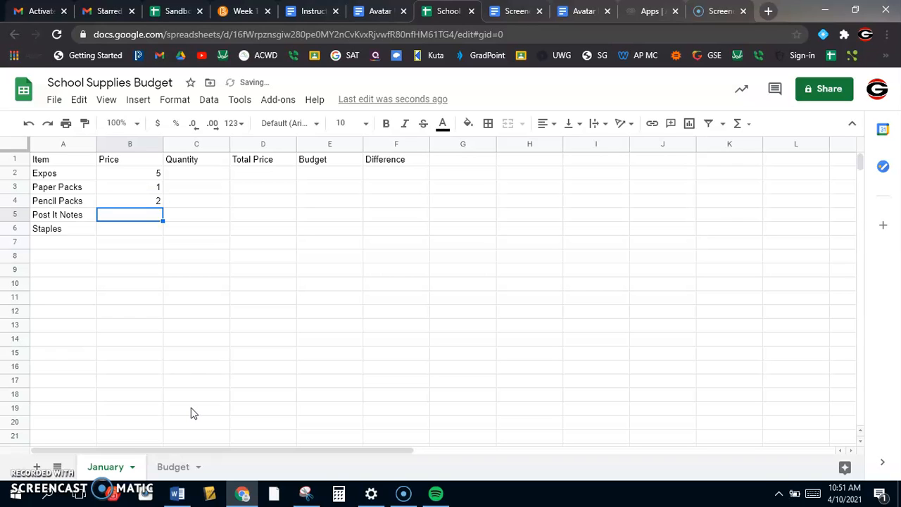
text(3)
key(Return)
text(2)
key(Tab)
- Enter the quantities 21, 45, 48, 9 and 10 for the five items in cells C2 to C6
key(Up)
key(Up)
key(Up)
key(Up)
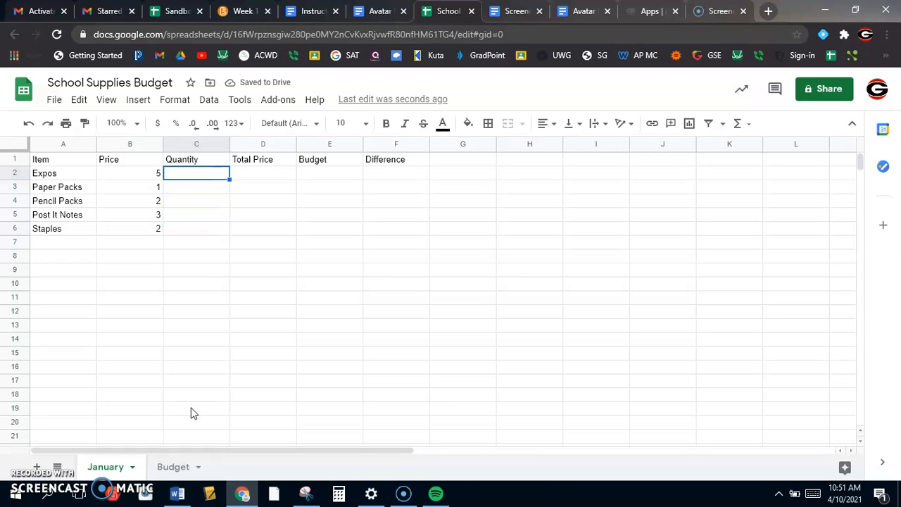
text(21)
key(Return)
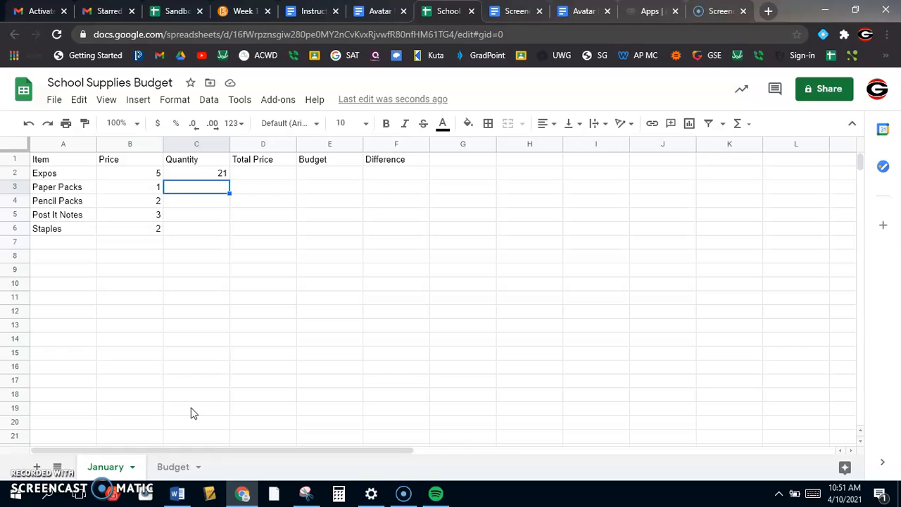
text(45)
key(Return)
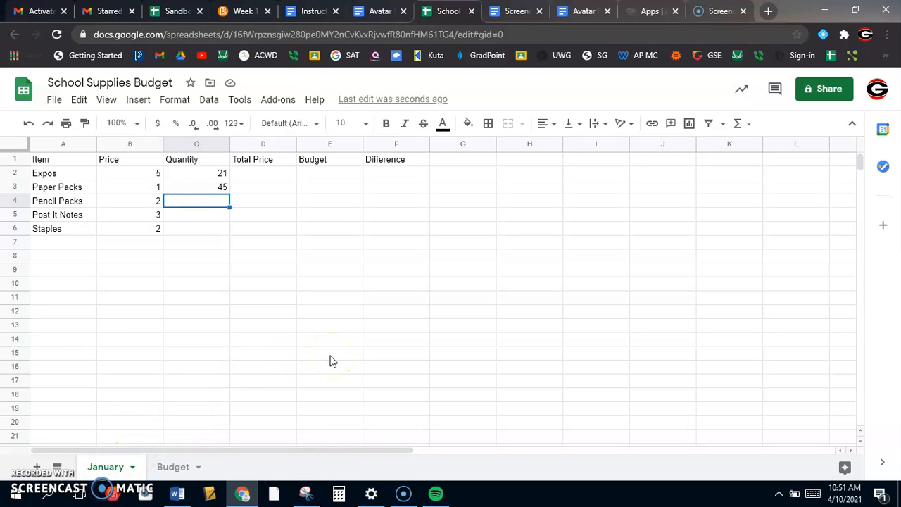
text(48)
key(Return)
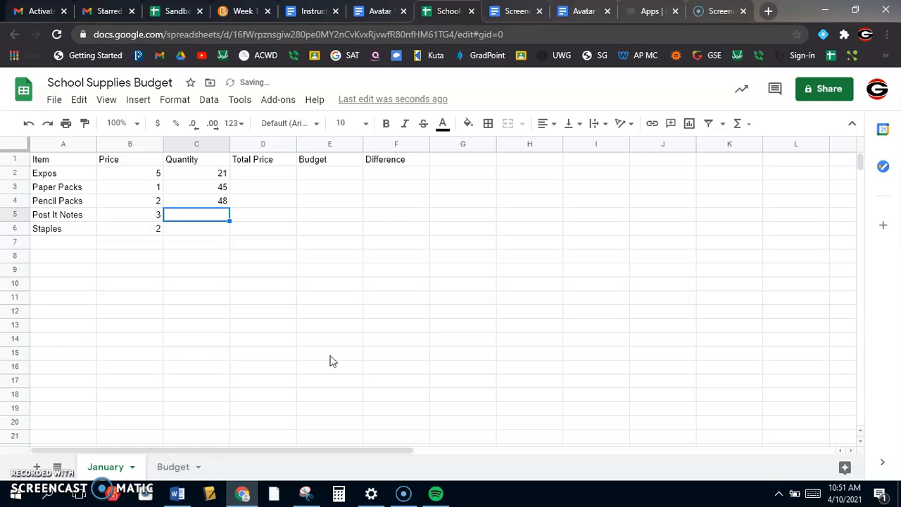
text(9)
key(Return)
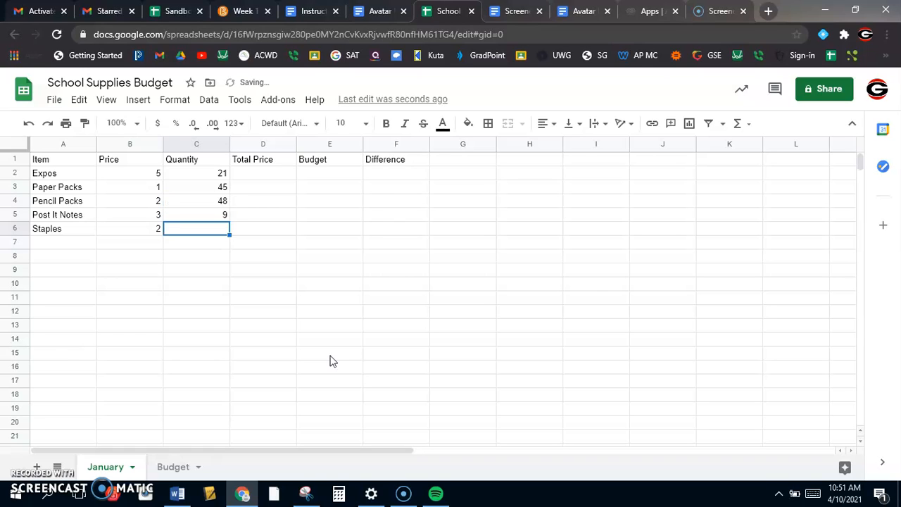
text(10)
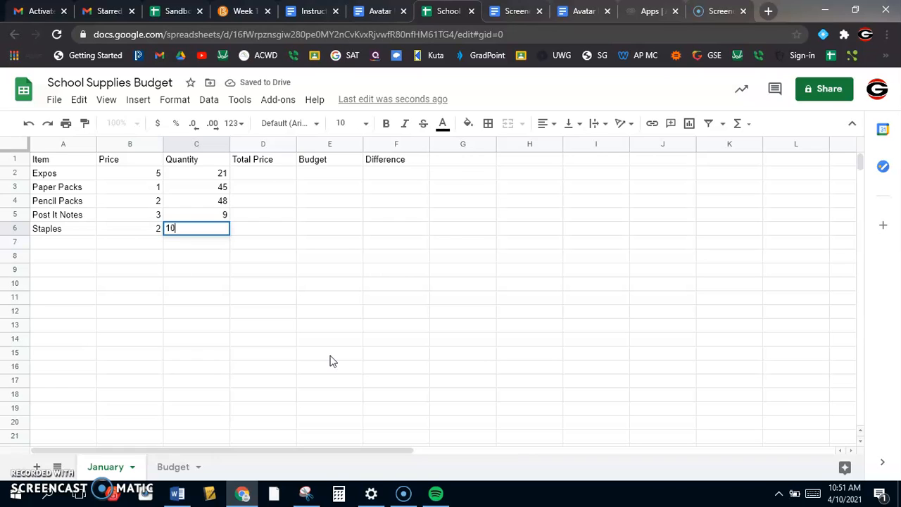
key(Up)
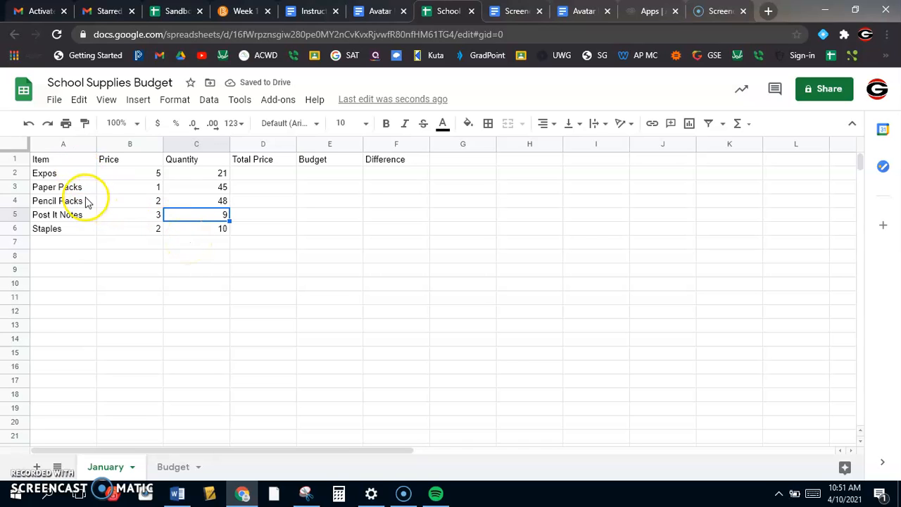
- Make the item names in A2 to A6 red and bold
drag(71, 175, 77, 229)
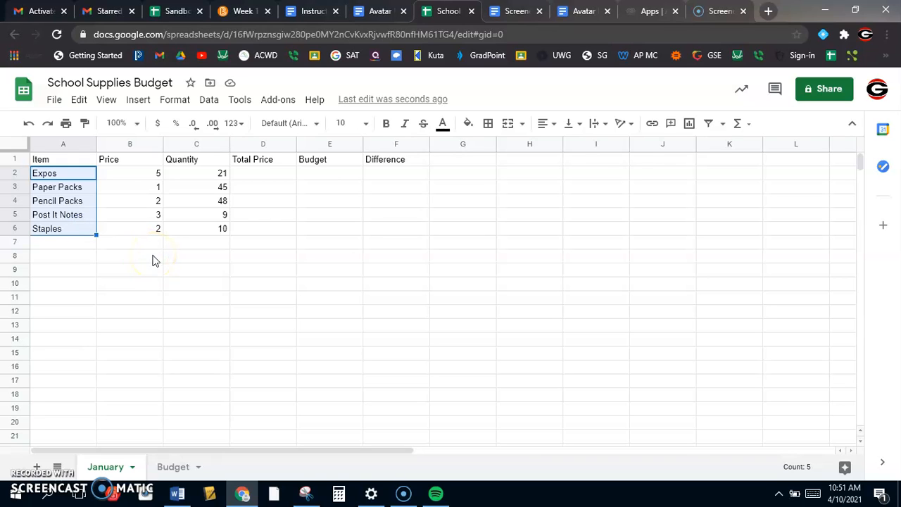
click(444, 128)
click(461, 185)
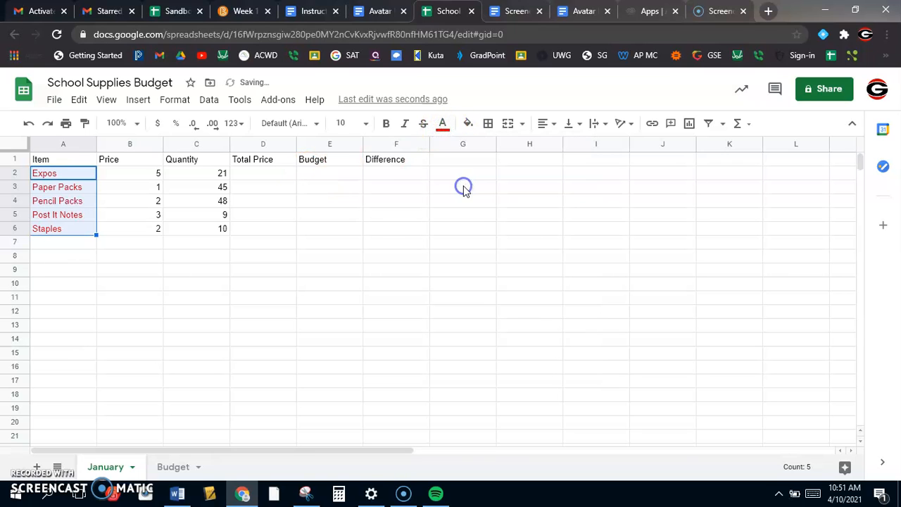
click(387, 124)
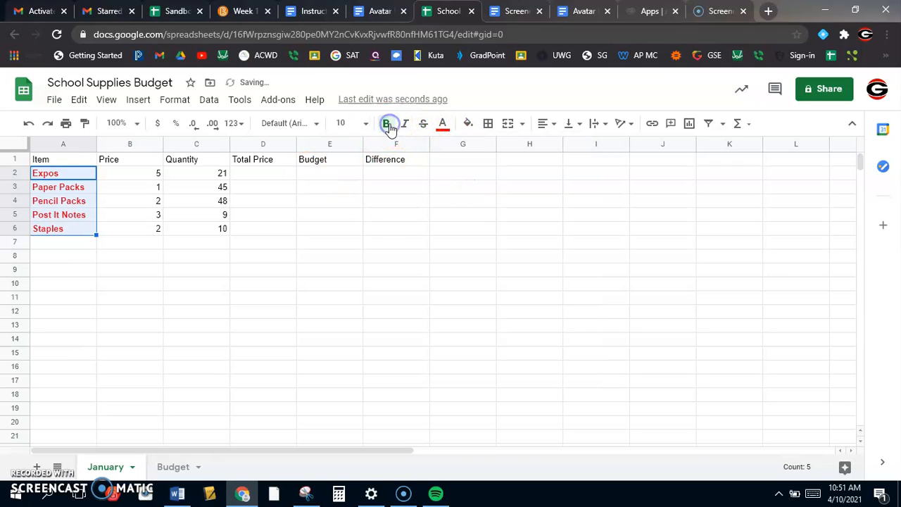
- Set the item names' font size to 18 and widen column A until the longest name fits
click(358, 124)
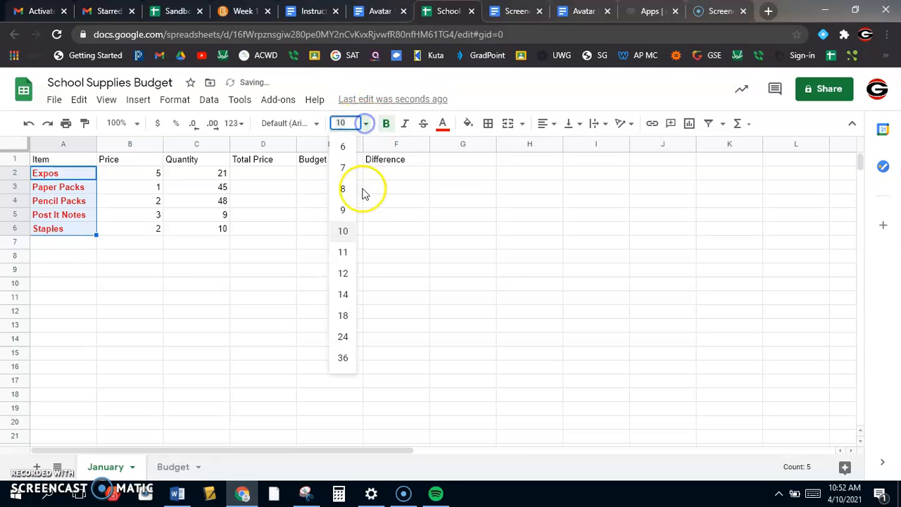
click(346, 317)
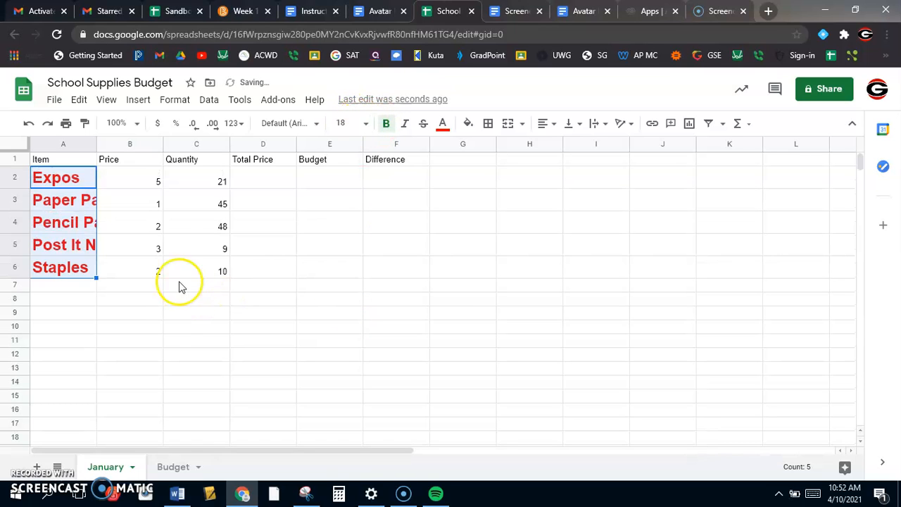
click(78, 301)
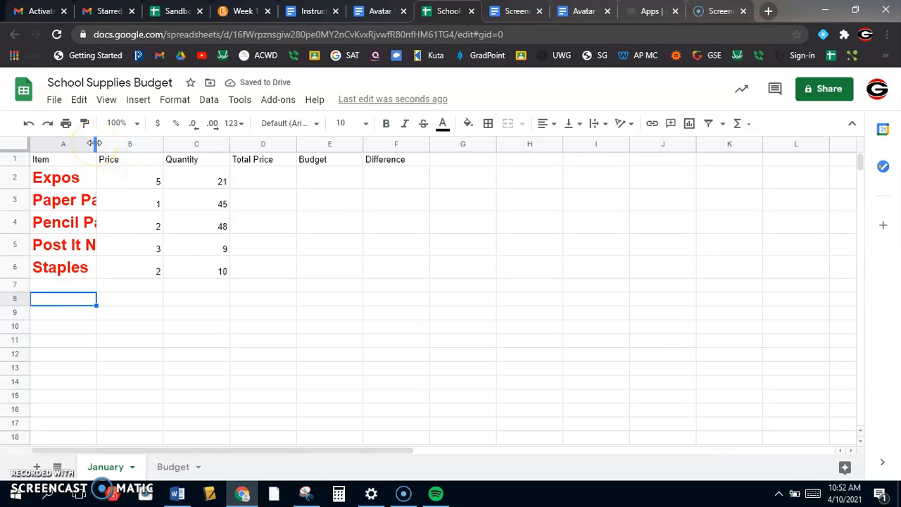
drag(94, 143, 132, 145)
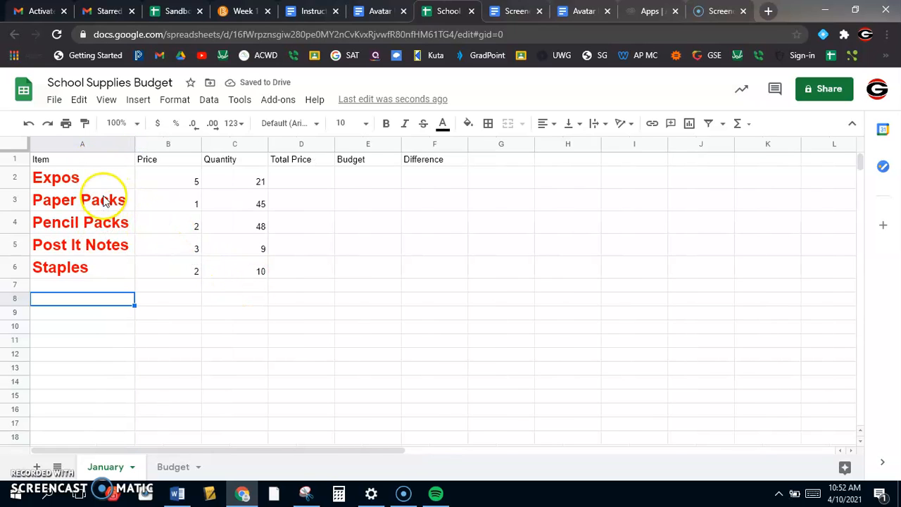
- Italicize the header labels in A1 to F1
drag(75, 159, 454, 164)
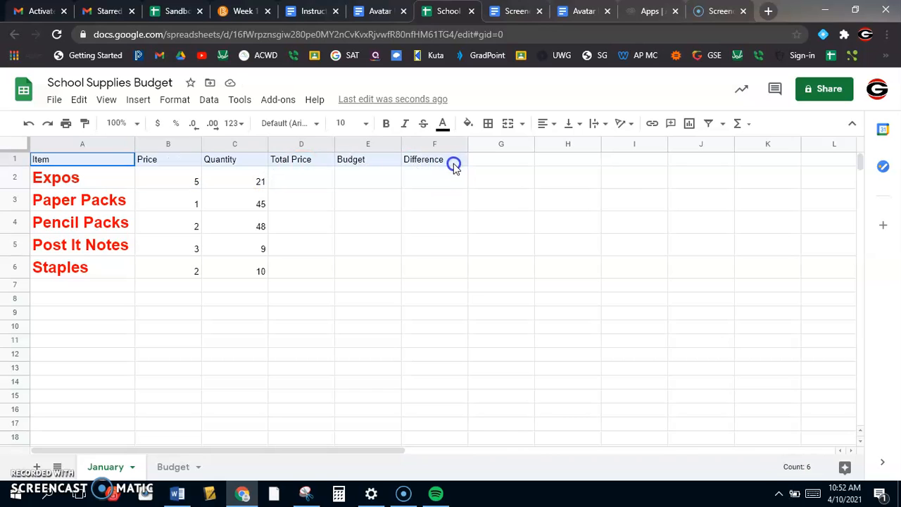
click(406, 125)
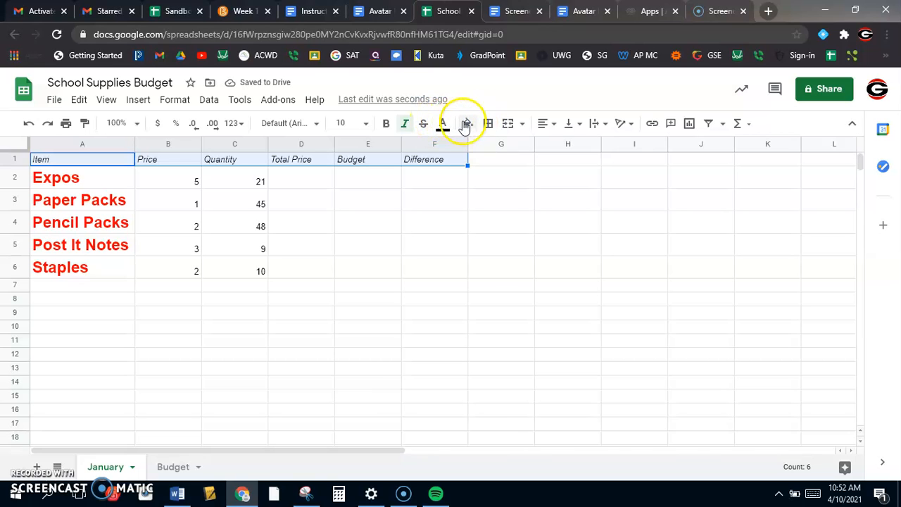
click(466, 124)
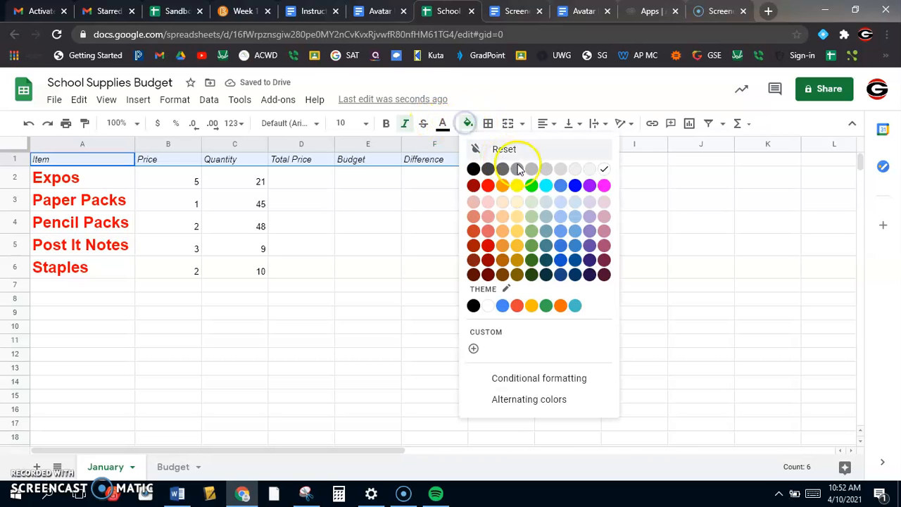
click(530, 261)
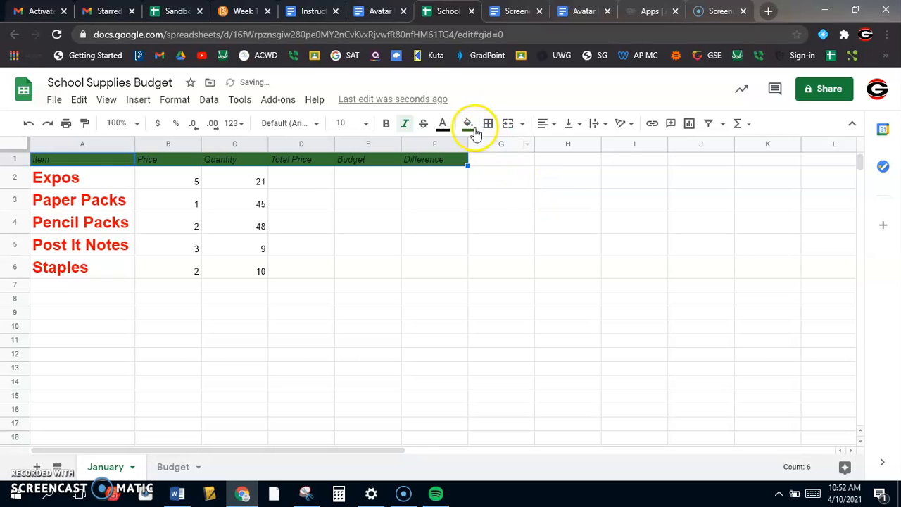
click(469, 126)
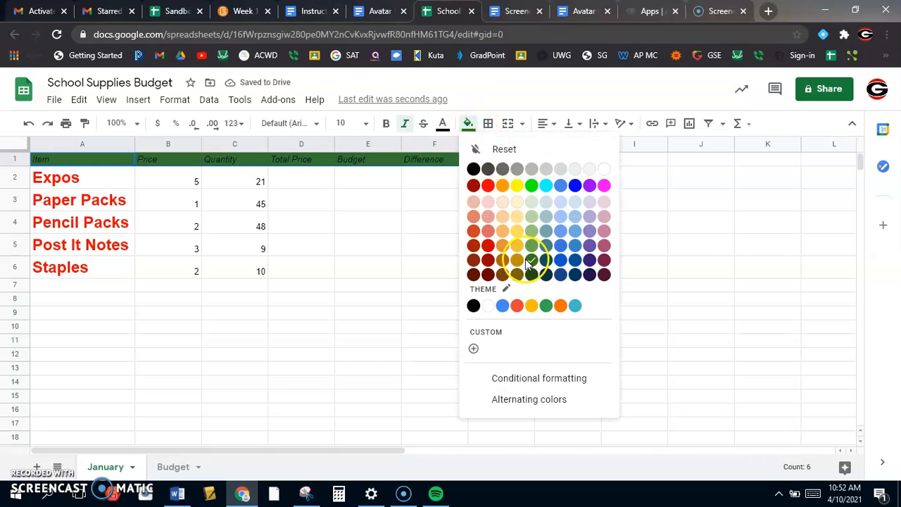
click(502, 148)
- Make the header text in A1 to F1 dark green and set its font size to 18
click(442, 124)
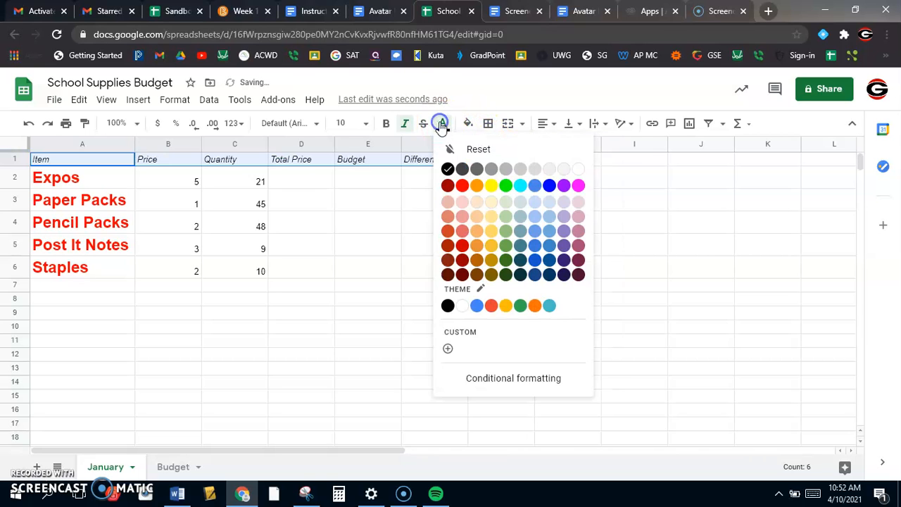
click(506, 259)
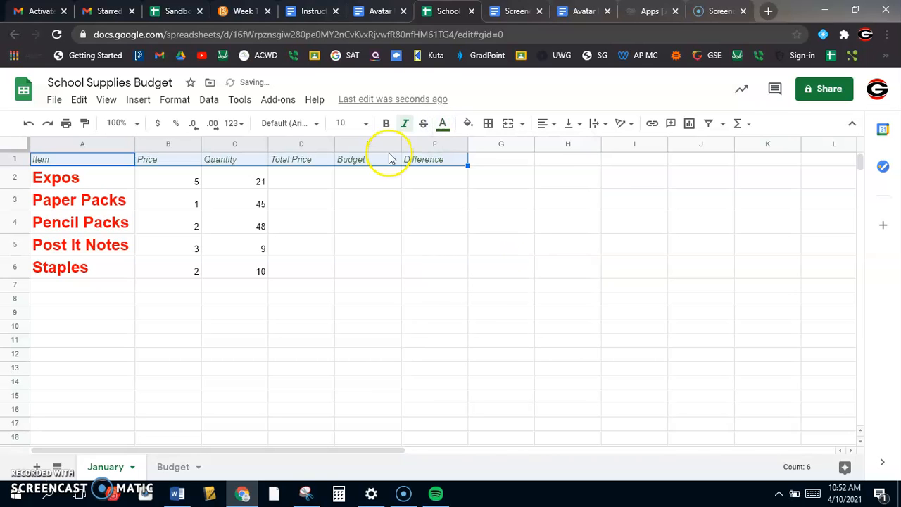
click(366, 123)
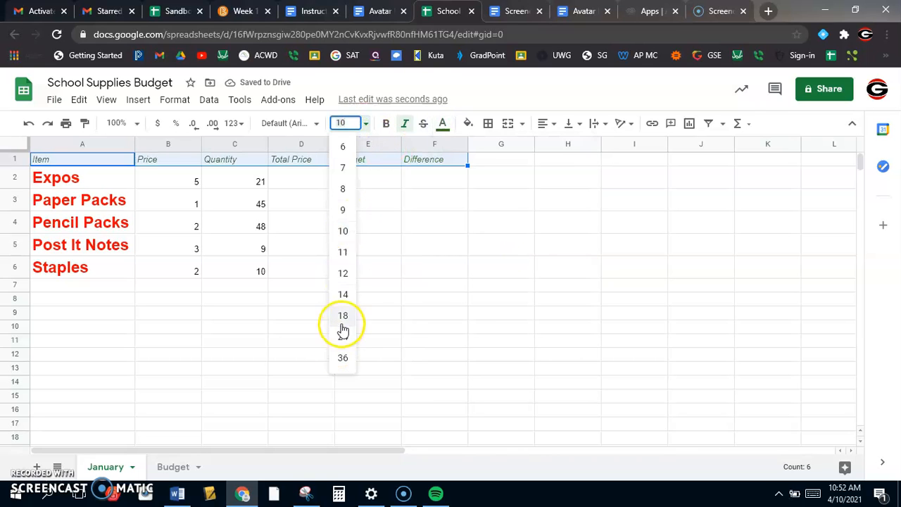
click(343, 324)
click(338, 322)
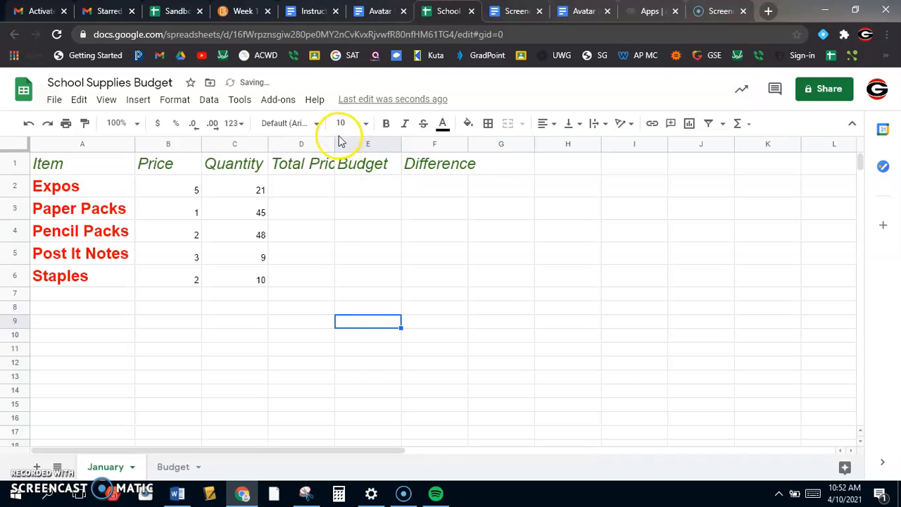
- Widen columns D and F until the Total Price and Difference headers fit
drag(335, 141, 369, 141)
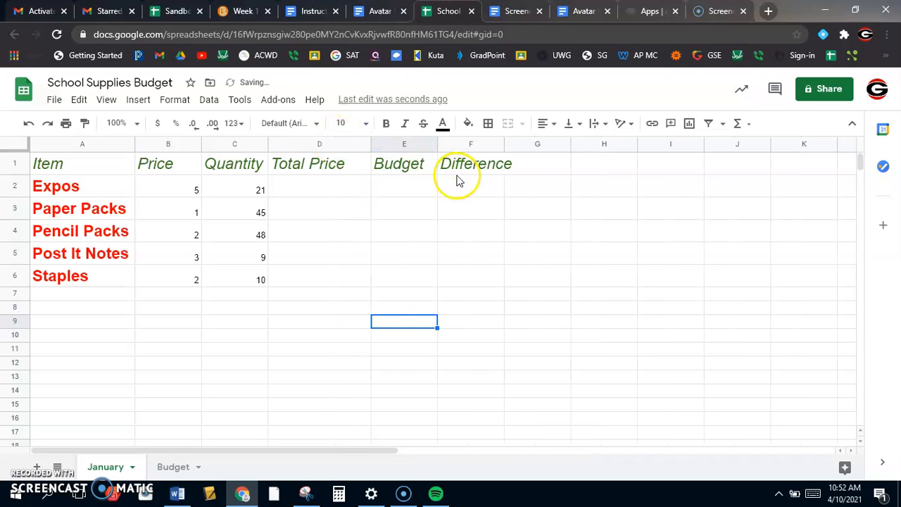
drag(503, 144, 534, 144)
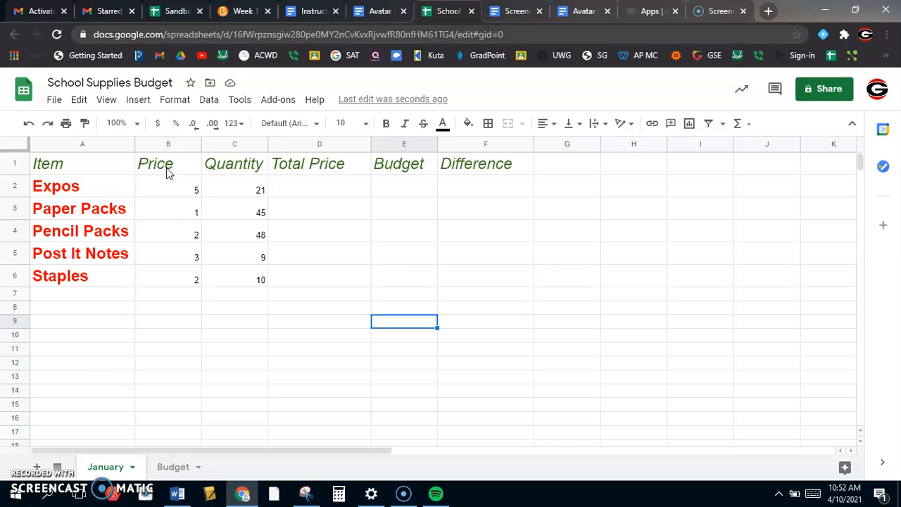
- Format the prices in B2 to B6 as dollar currency
drag(181, 190, 191, 279)
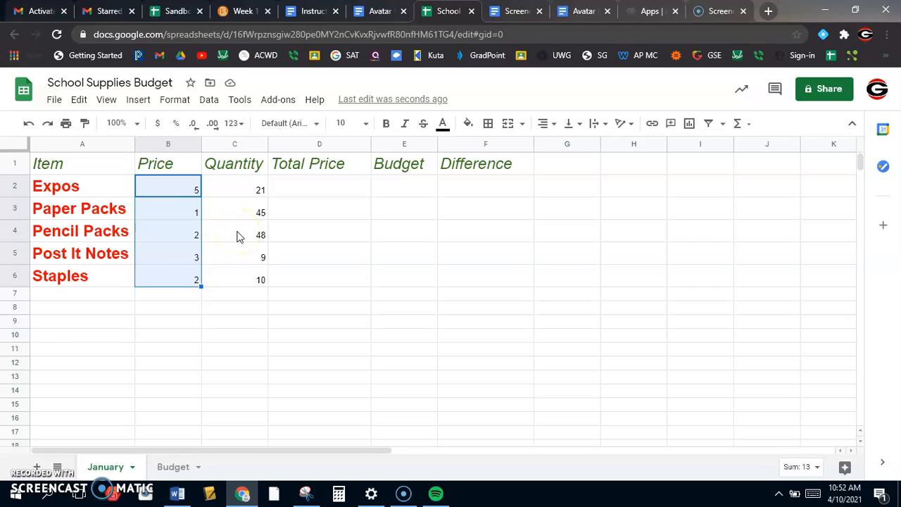
click(159, 125)
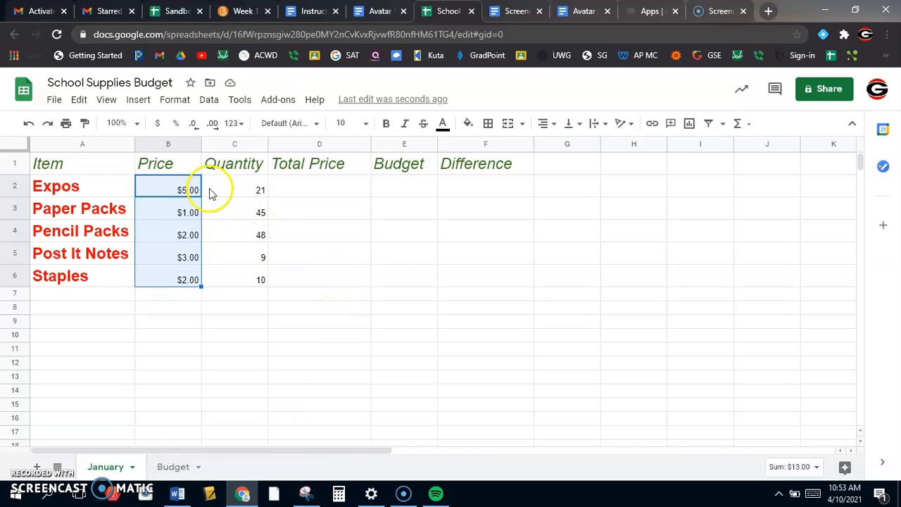
click(243, 348)
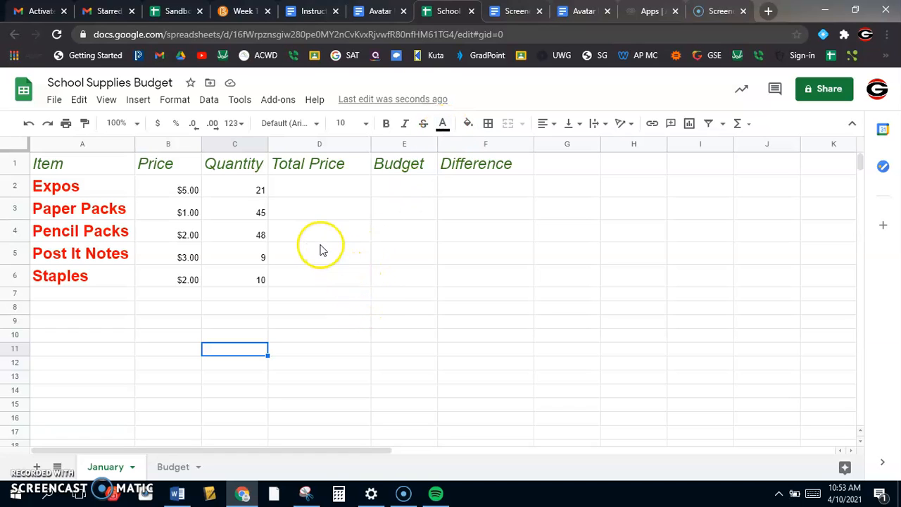
- Enter the formula =B2*C2 in D2 and accept the suggested autofill for the remaining total prices in D3 to D6
click(306, 192)
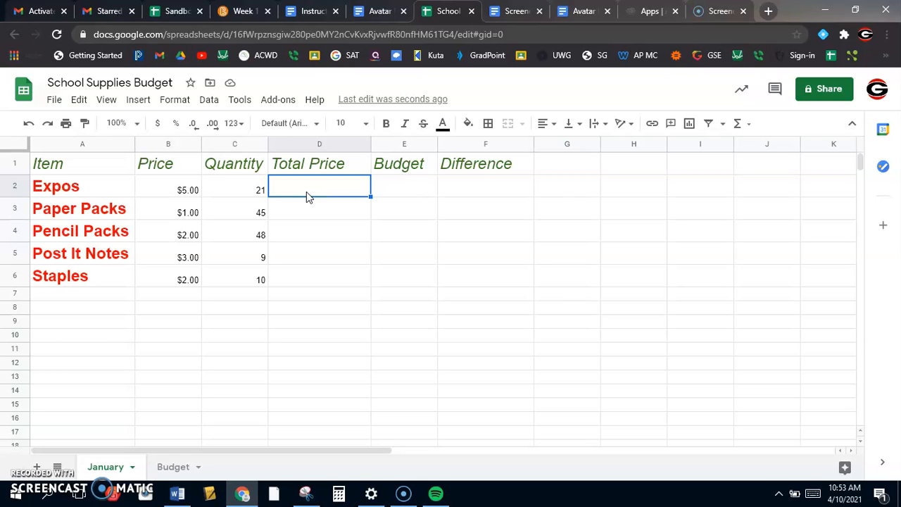
text(=)
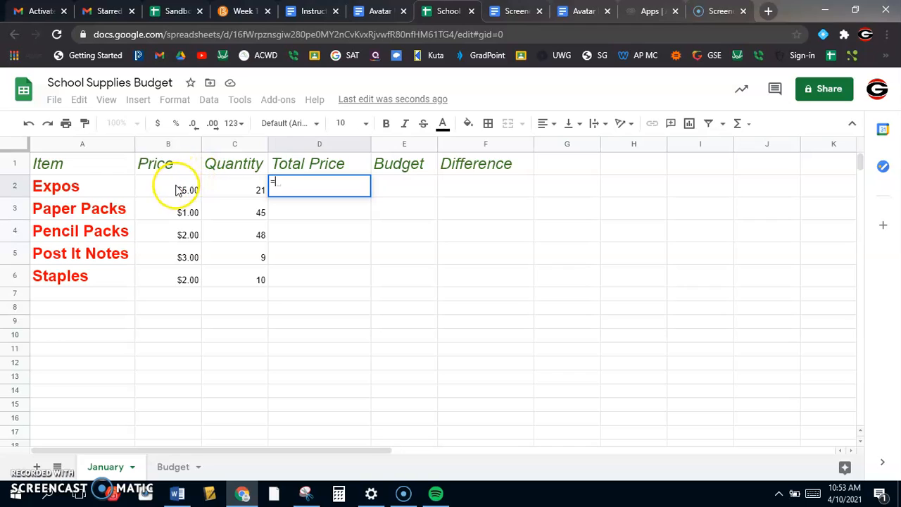
click(177, 190)
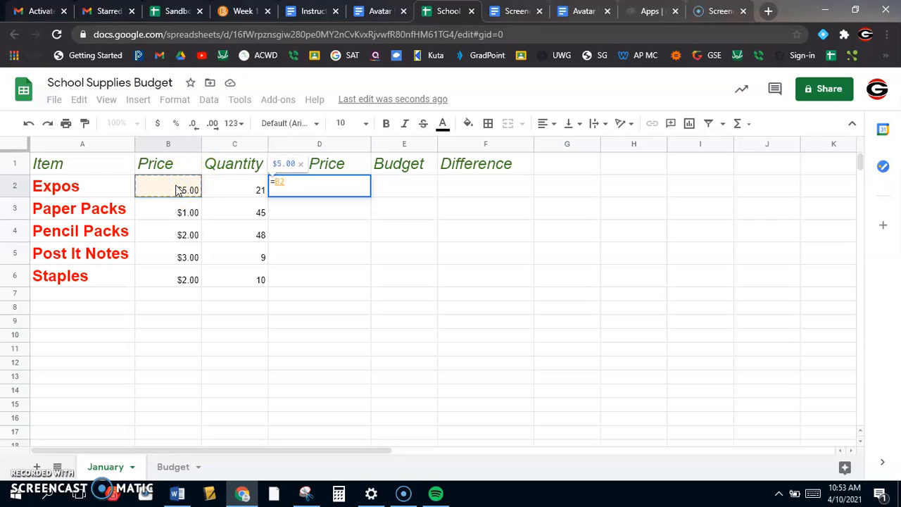
text(*)
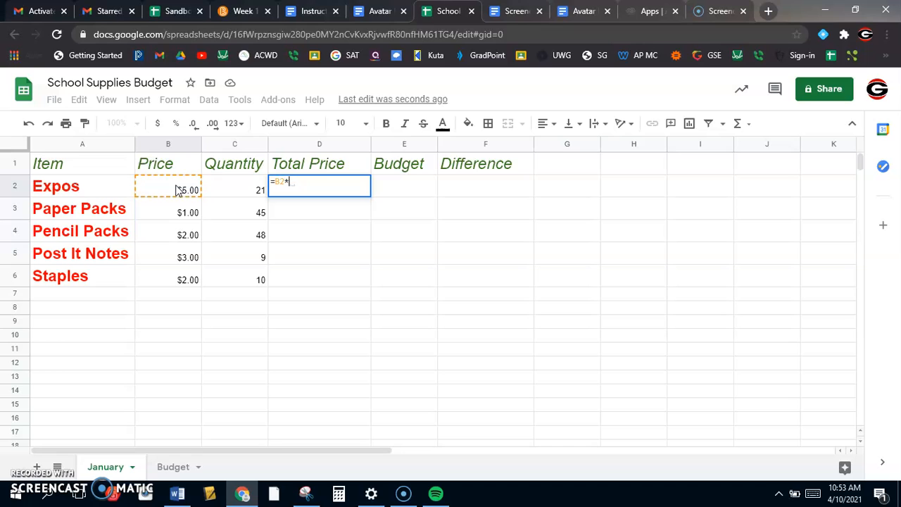
click(227, 194)
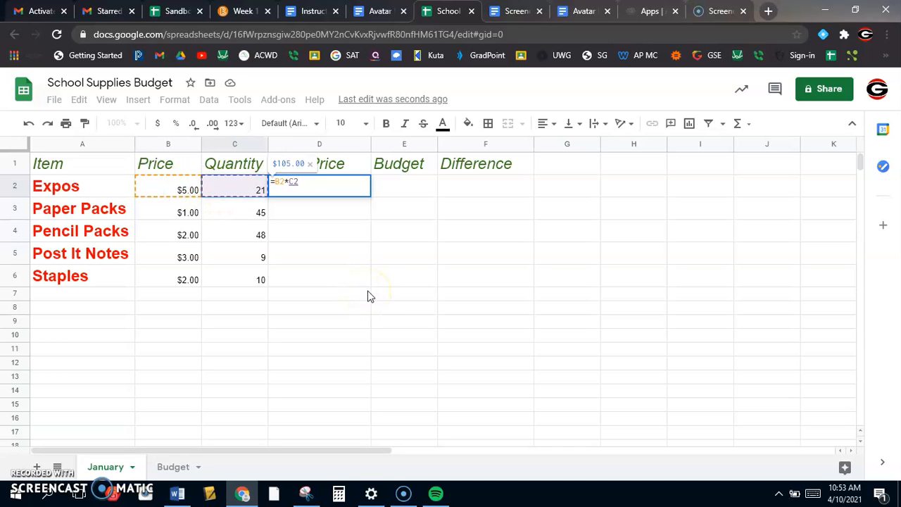
key(Return)
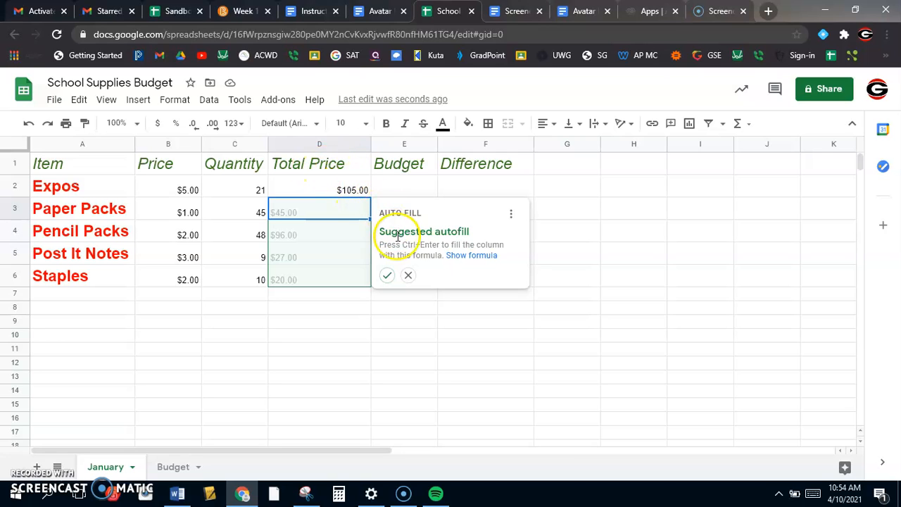
click(389, 276)
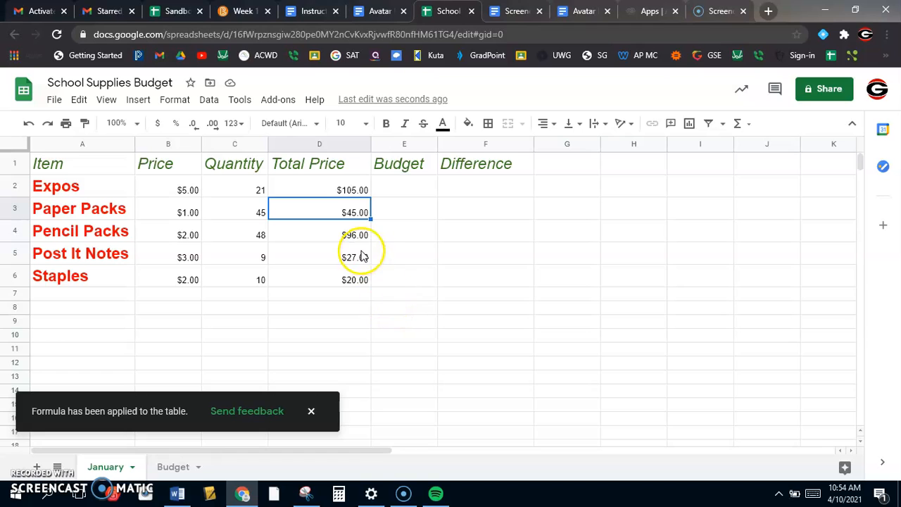
- Copy the total price formula in D2 and fill it down through D6
click(326, 190)
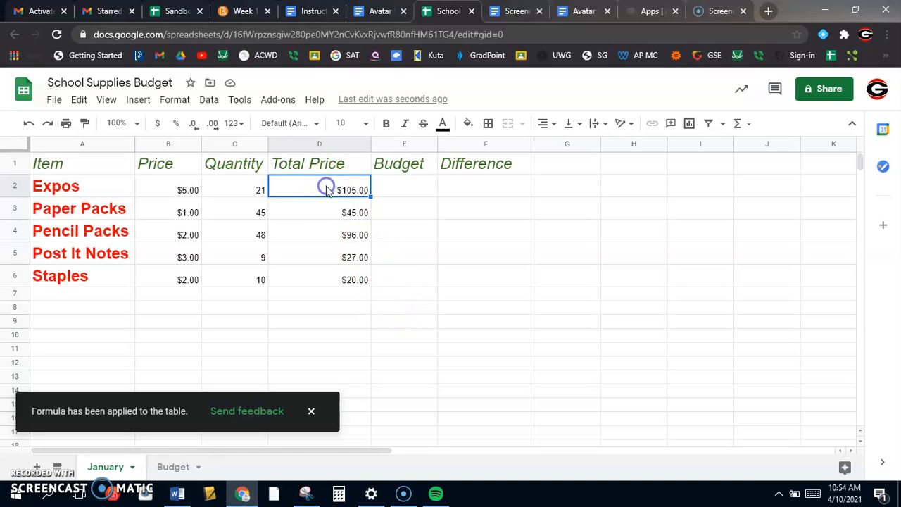
key(ctrl+c)
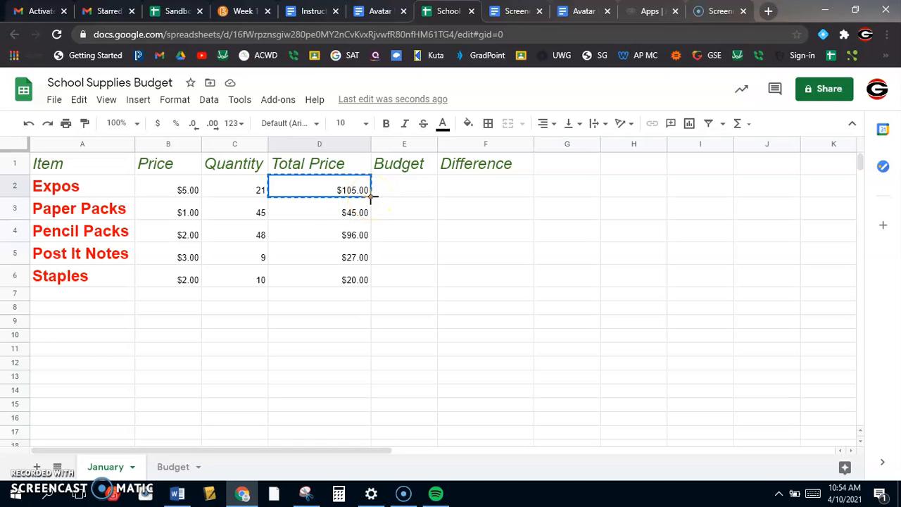
drag(371, 198, 366, 280)
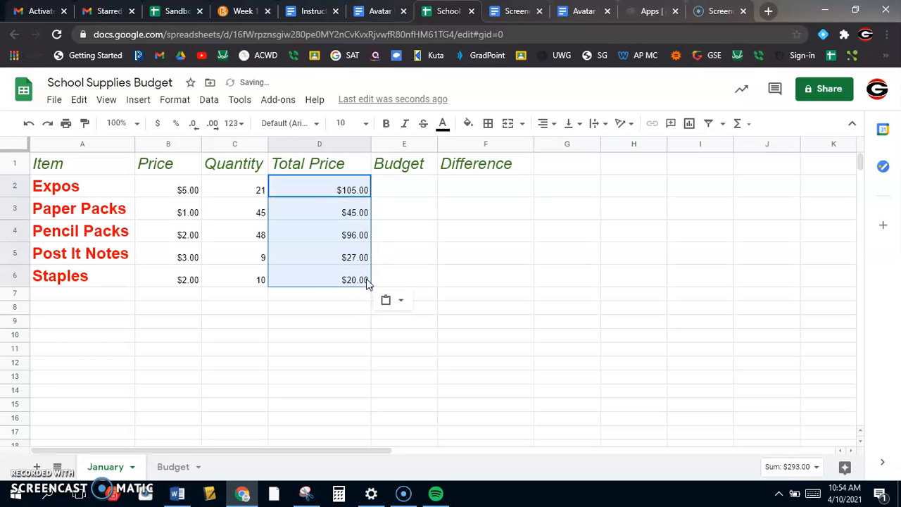
click(318, 314)
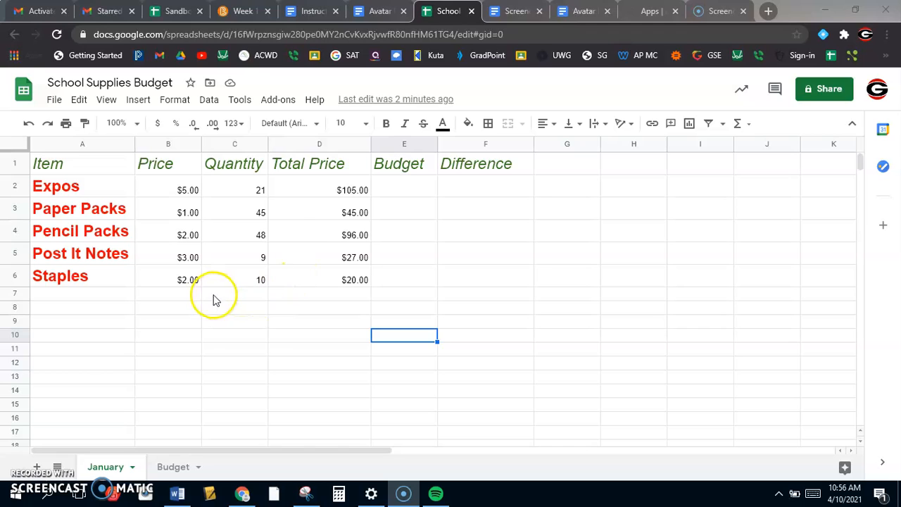
- Add the label Total in A7 with a bright green cell fill and font size 24
click(101, 296)
text(Total)
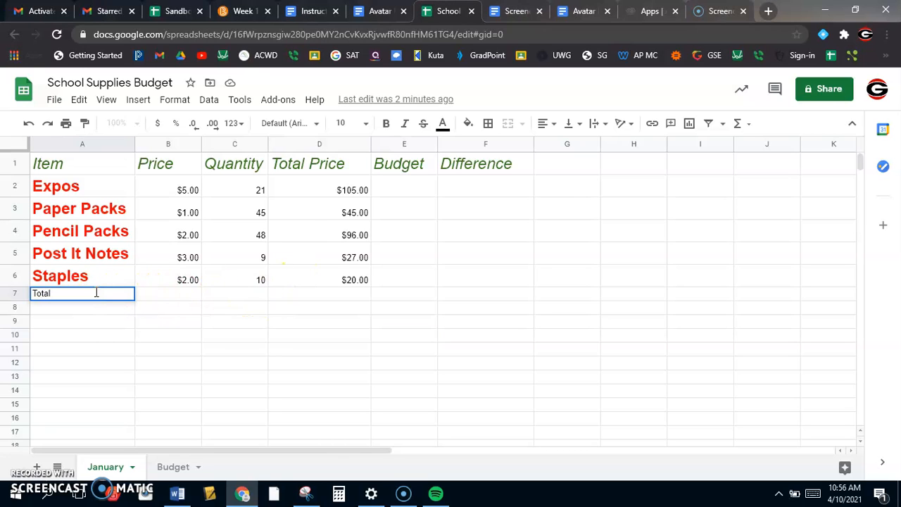
drag(97, 295, 24, 293)
click(468, 124)
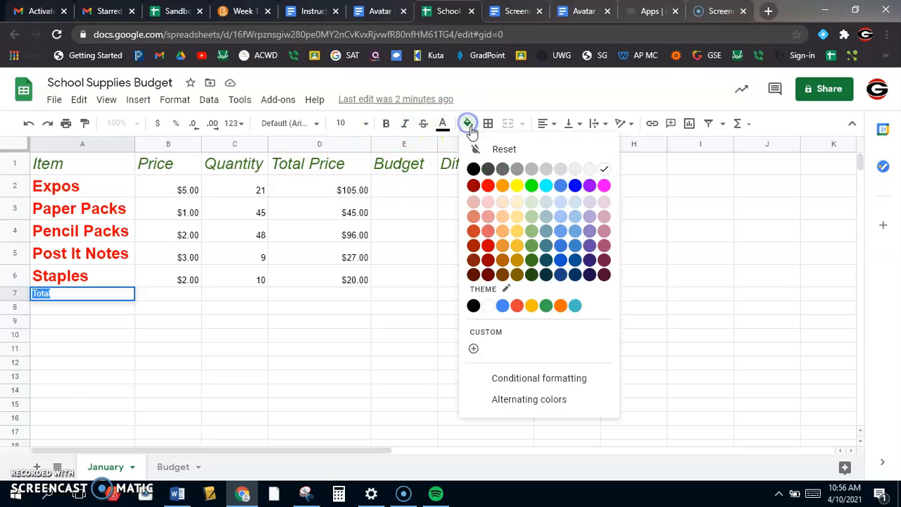
click(532, 187)
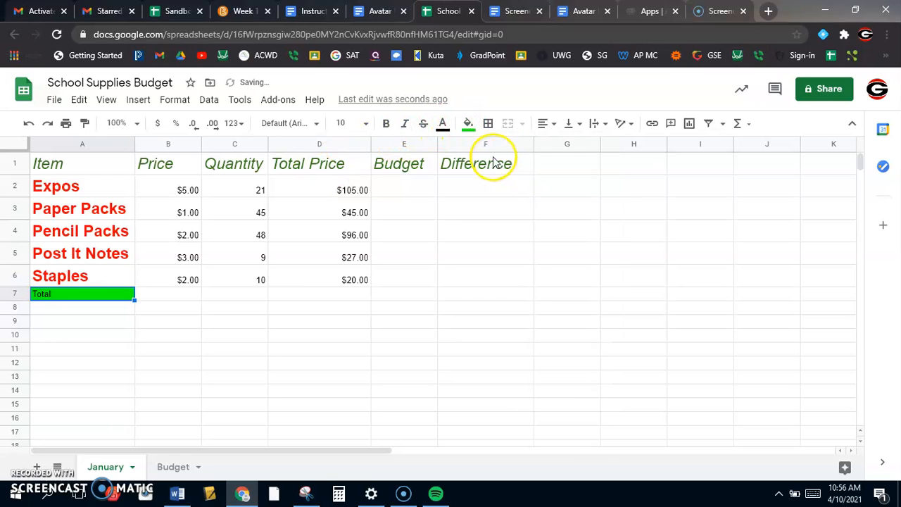
click(367, 124)
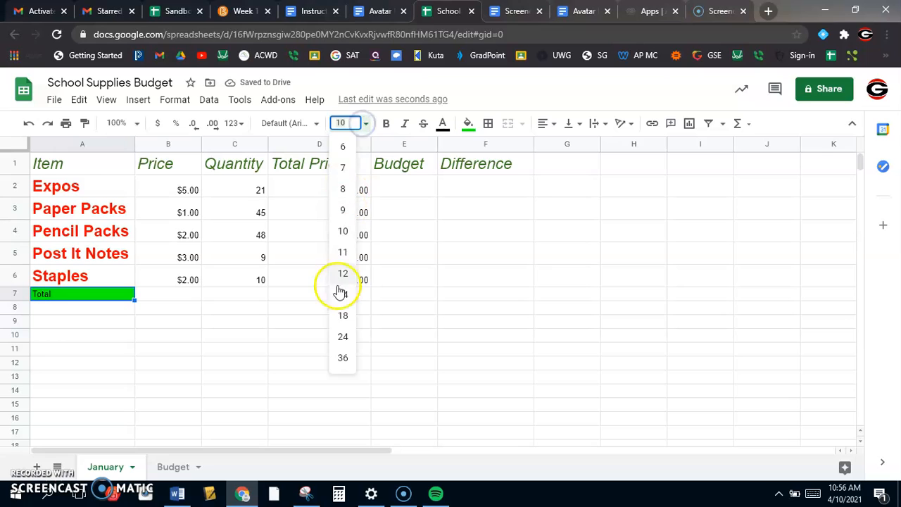
click(345, 336)
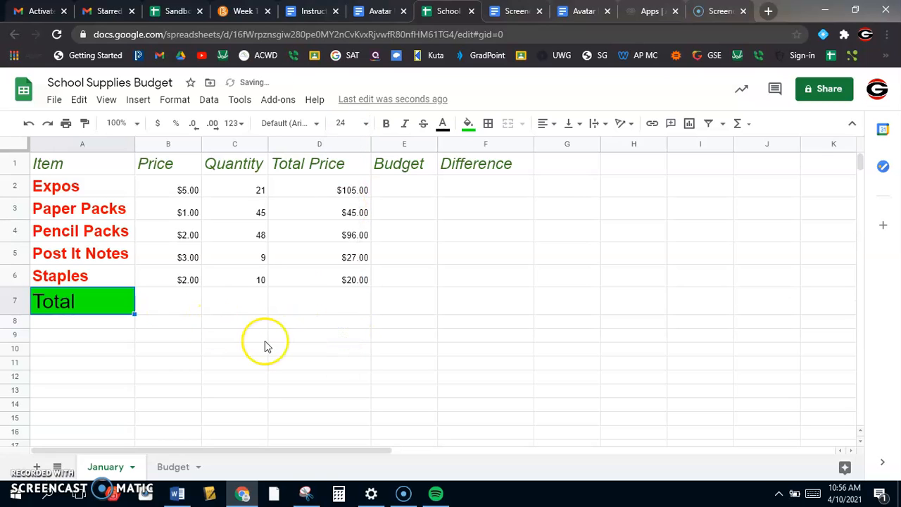
- Try to enter a SUM formula in D7 that adds up the total prices from D2 to D6
click(333, 299)
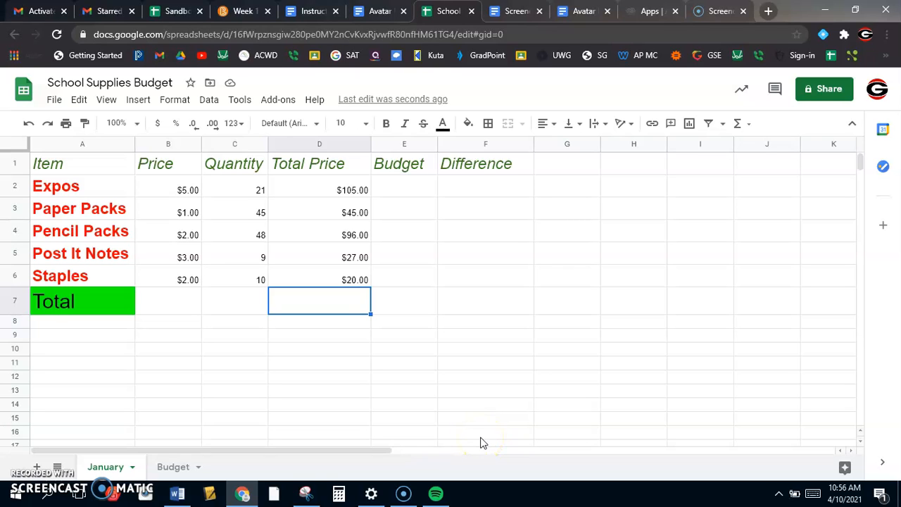
text(=)
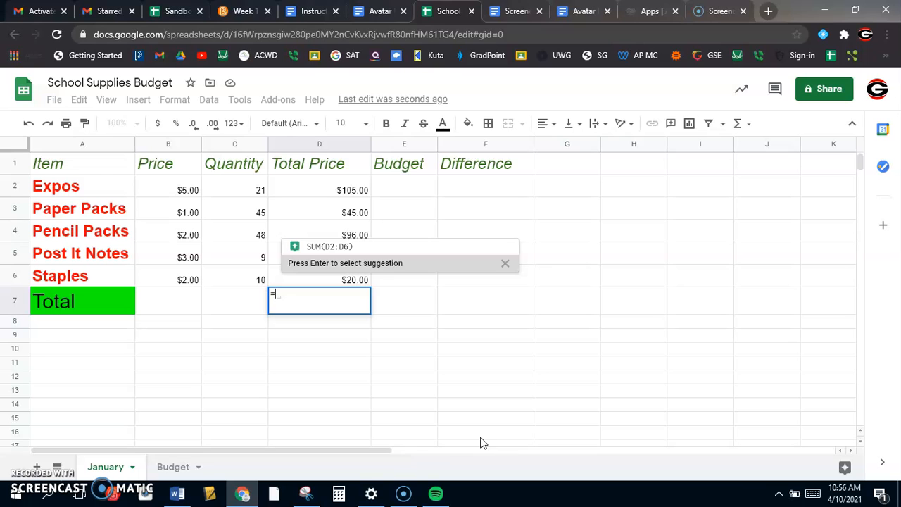
text(sum)
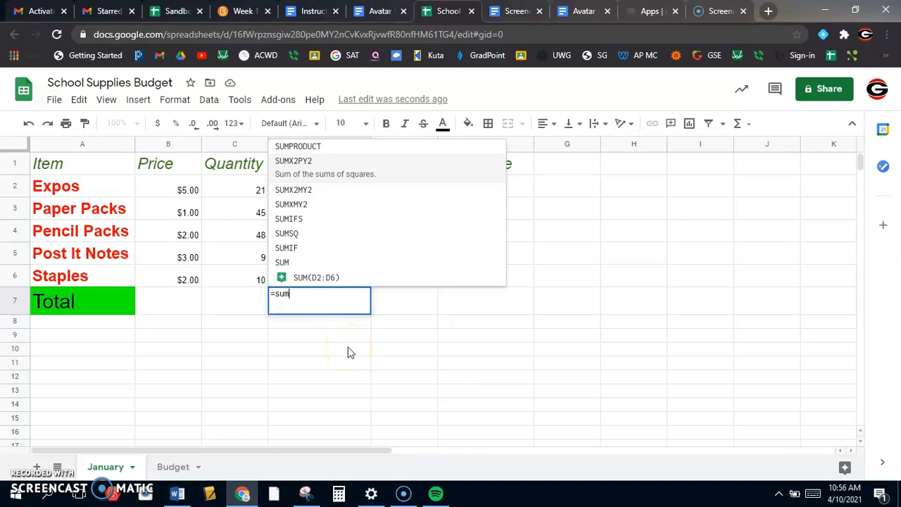
text(()
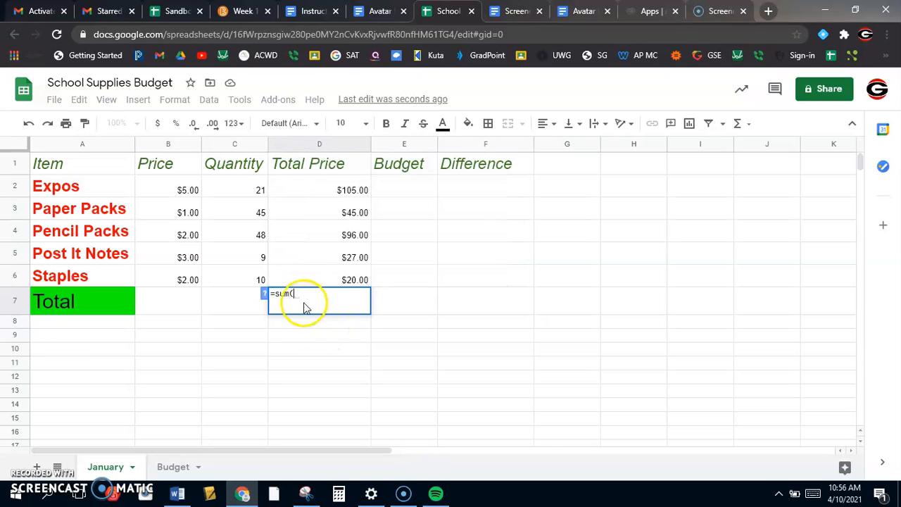
click(327, 192)
click(336, 276)
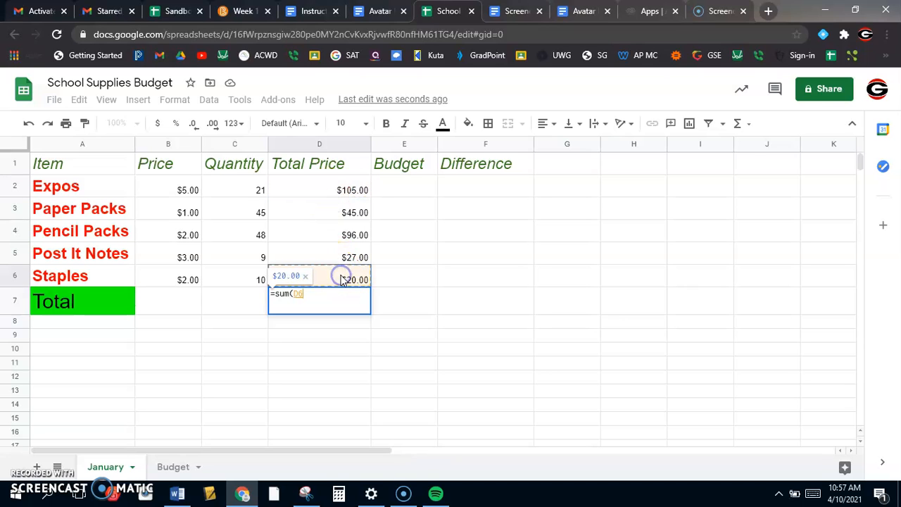
click(336, 196)
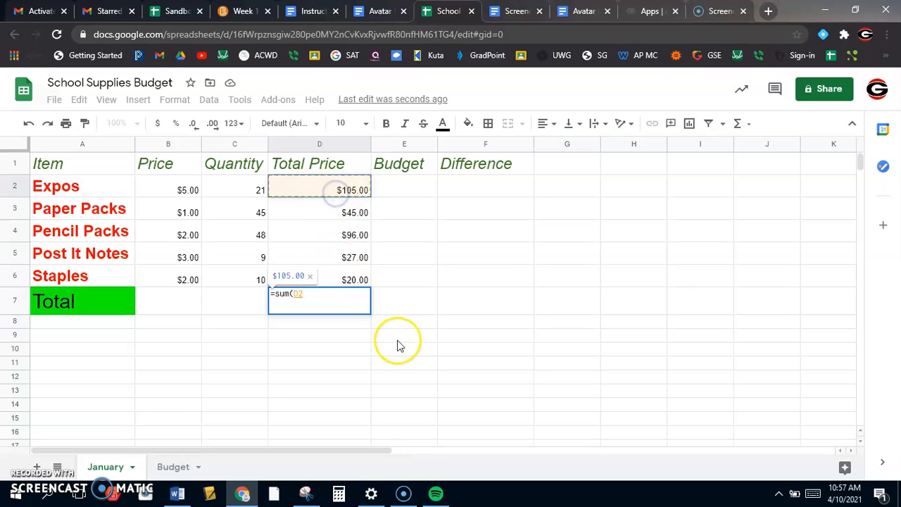
text(:)
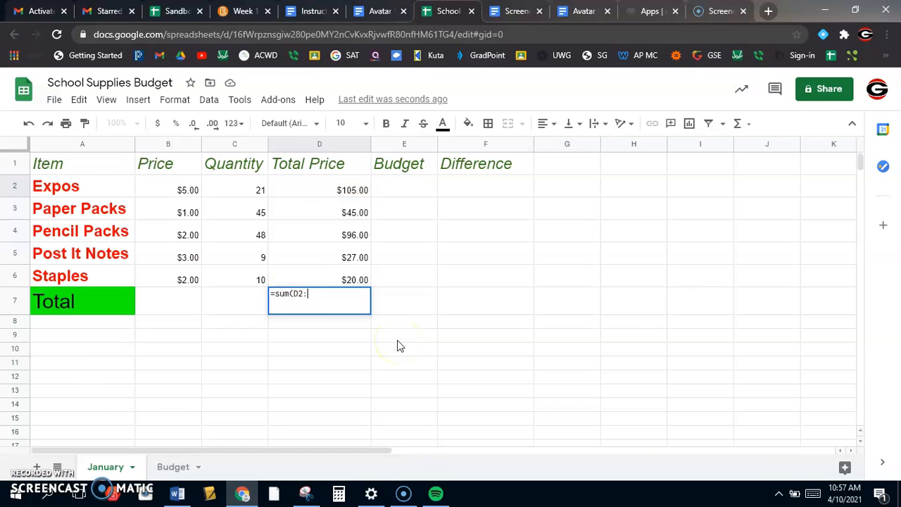
click(324, 280)
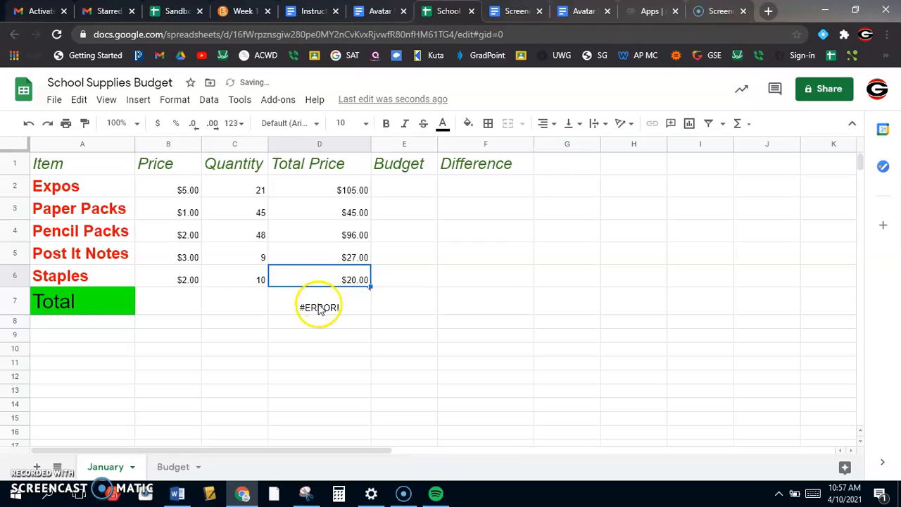
- Complete the formula in D7 so that it reads =sum(D2:D6)
double_click(322, 304)
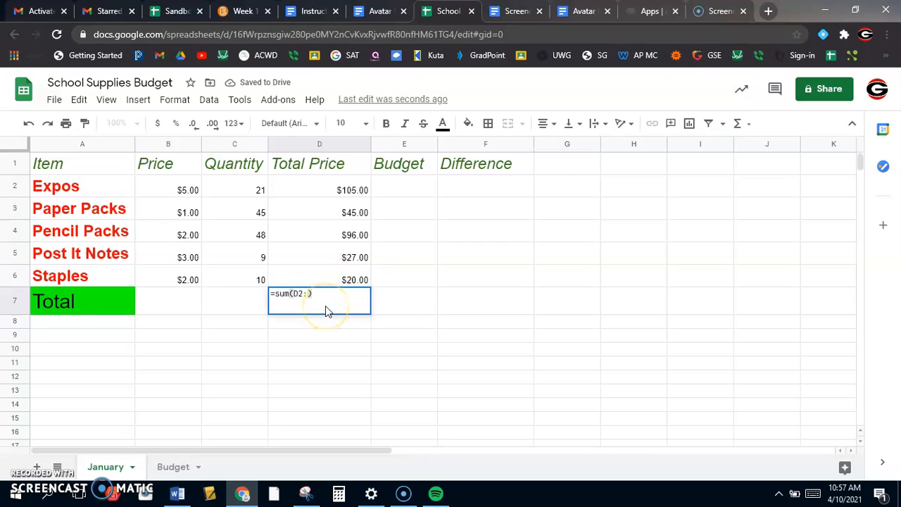
key(Left)
text(D)
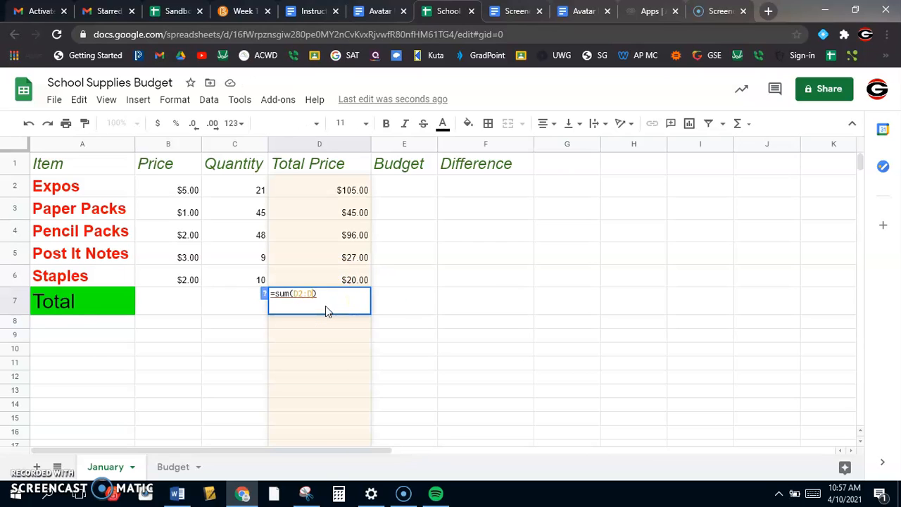
text(6)
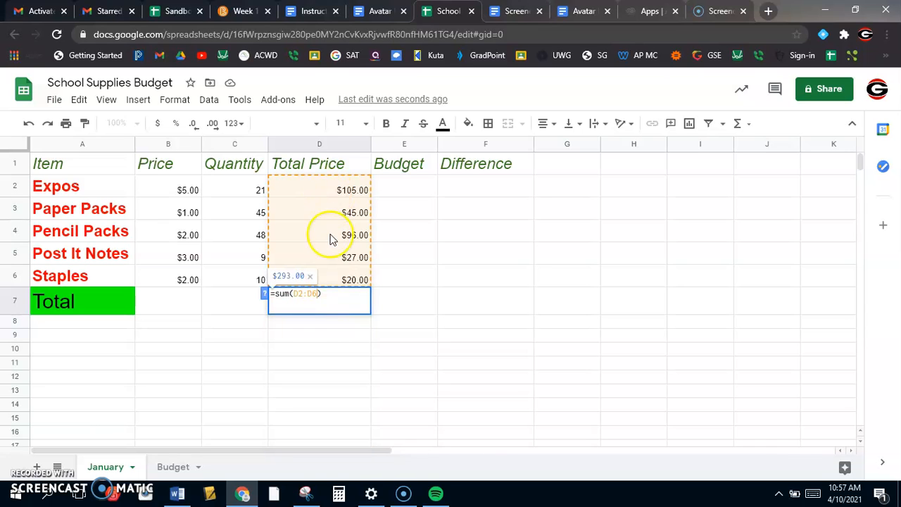
click(330, 351)
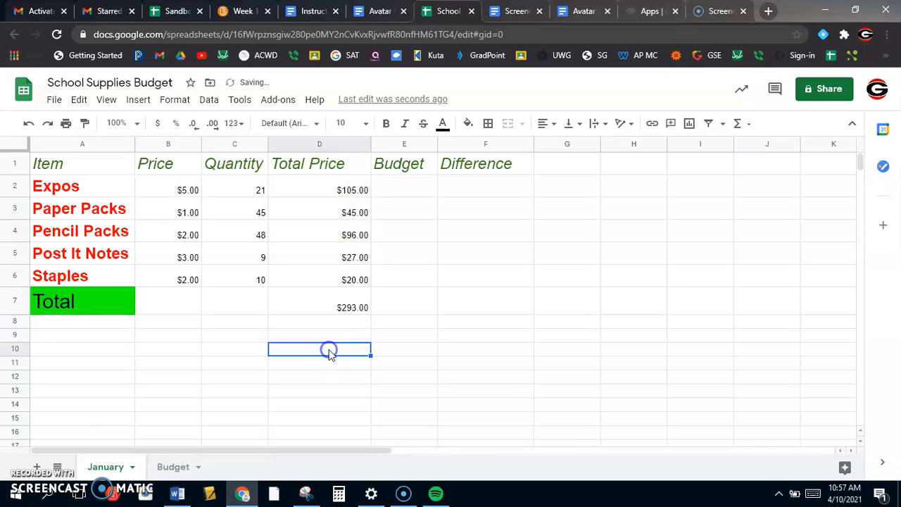
- Format the overall total in D7 with a bright green cell fill, bold text and font size 18
click(325, 309)
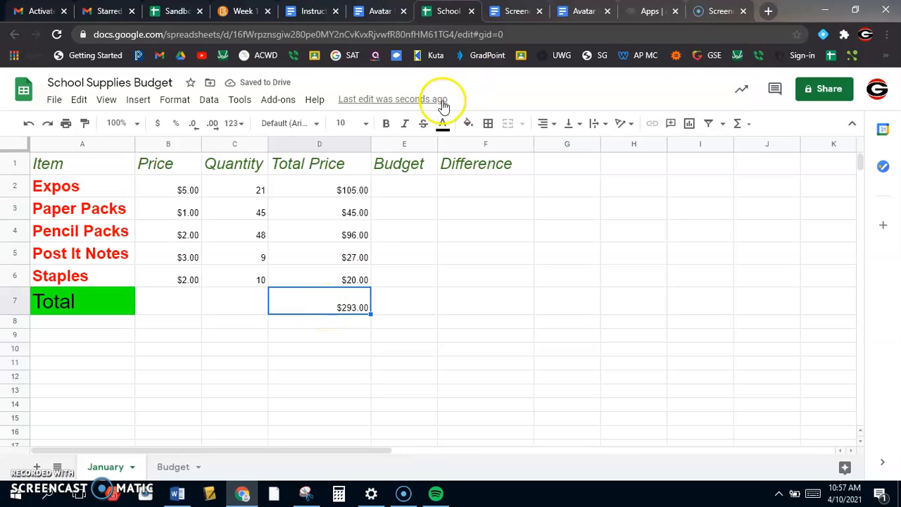
click(467, 124)
click(534, 191)
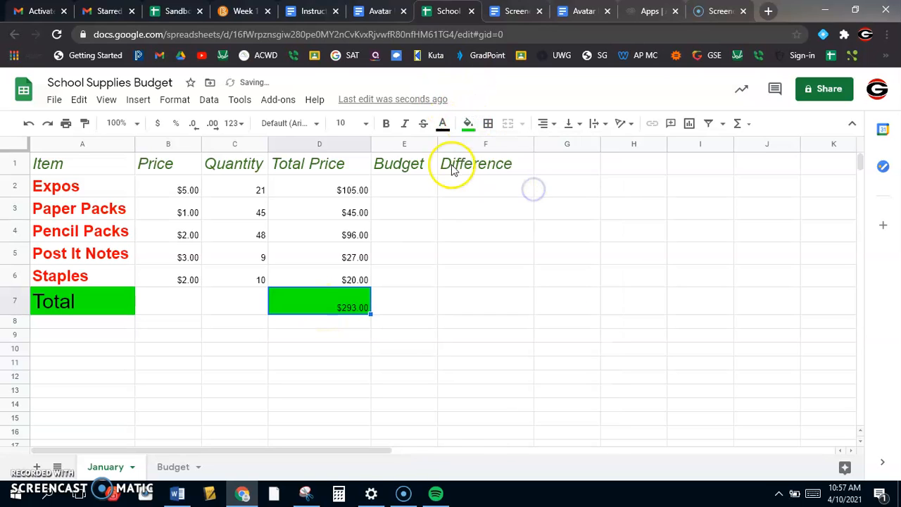
click(386, 124)
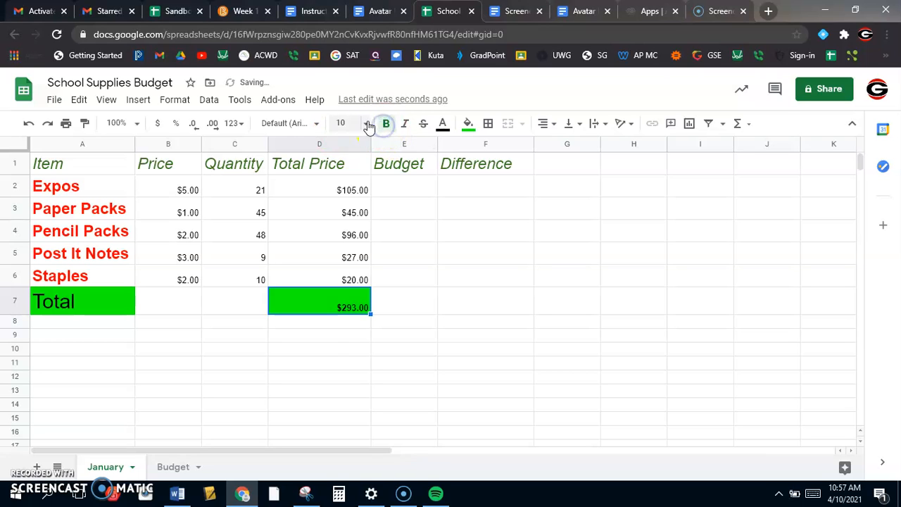
click(367, 124)
click(346, 314)
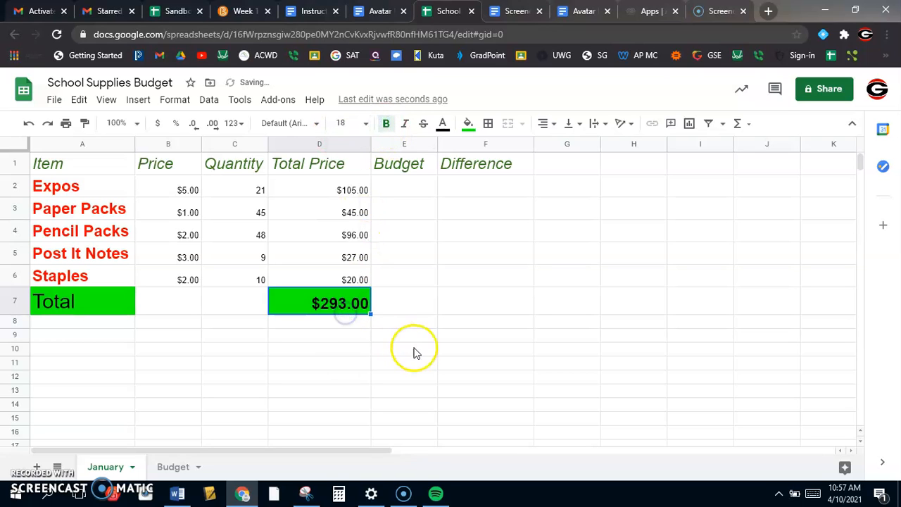
click(415, 352)
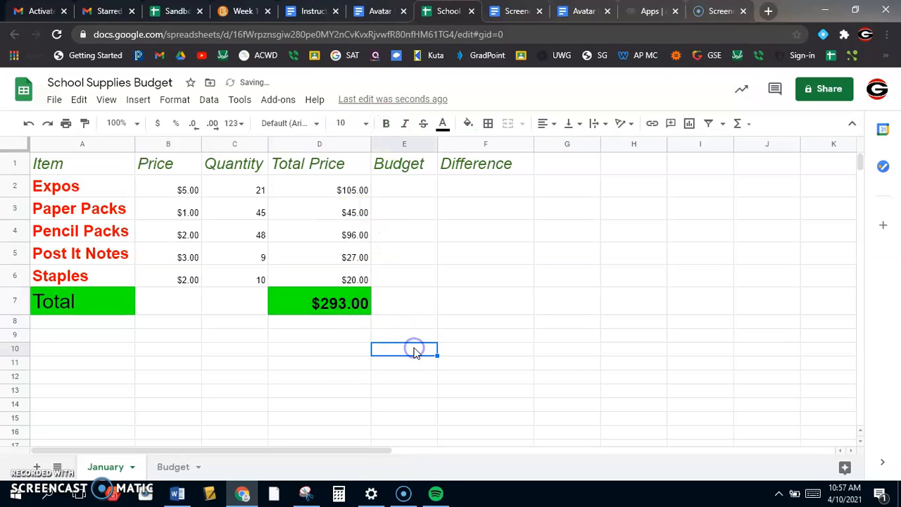
- Change the Staples quantity in C6 to 11
click(250, 285)
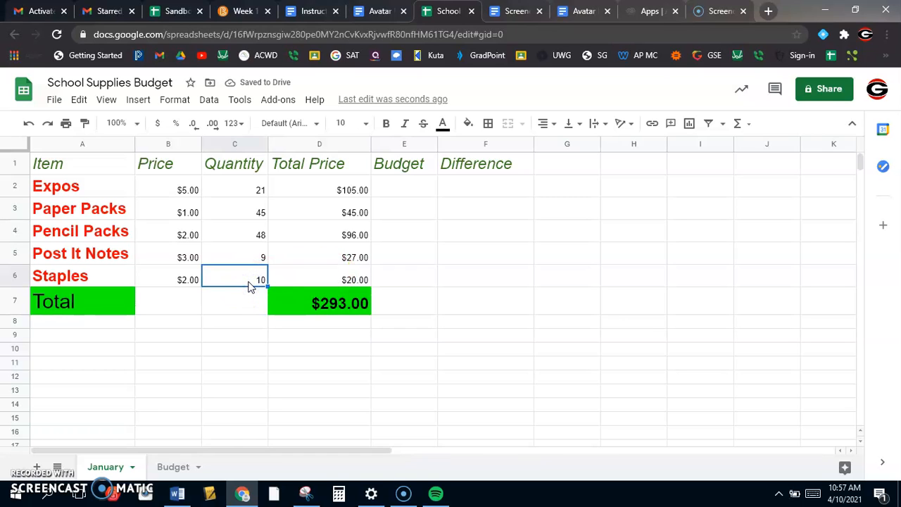
text(11)
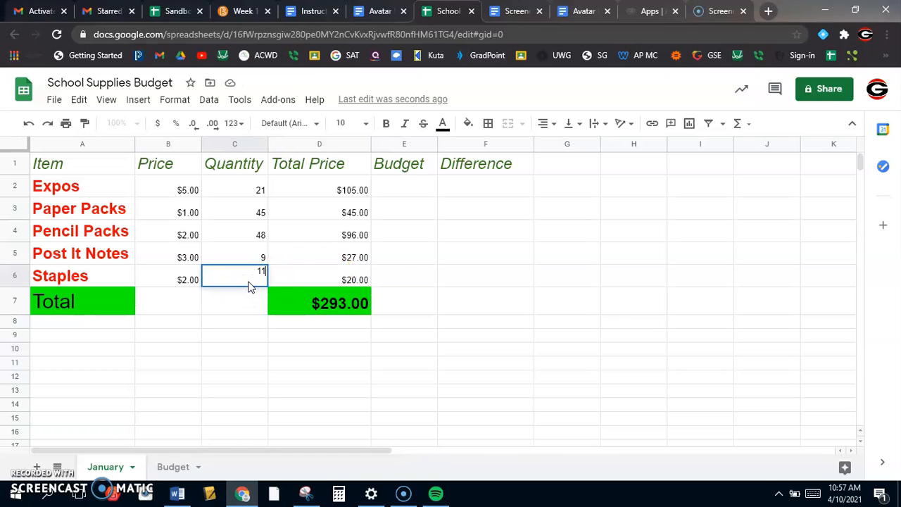
key(Up)
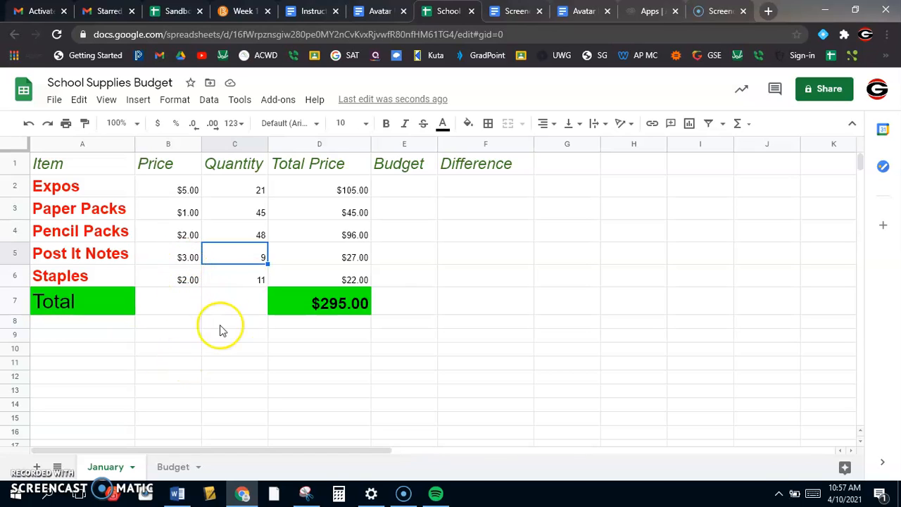
- Add the label Average Price in A8 with font size 14 and a cyan cell fill
click(82, 326)
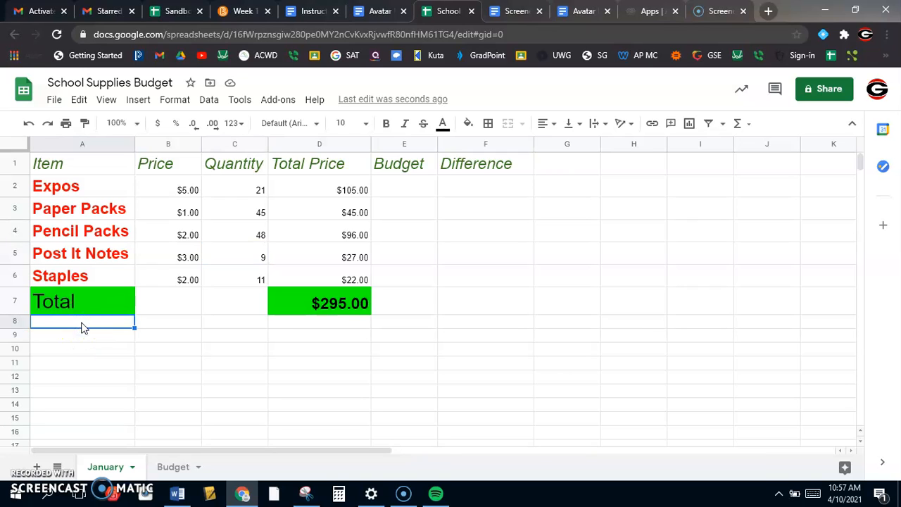
text(Average Price)
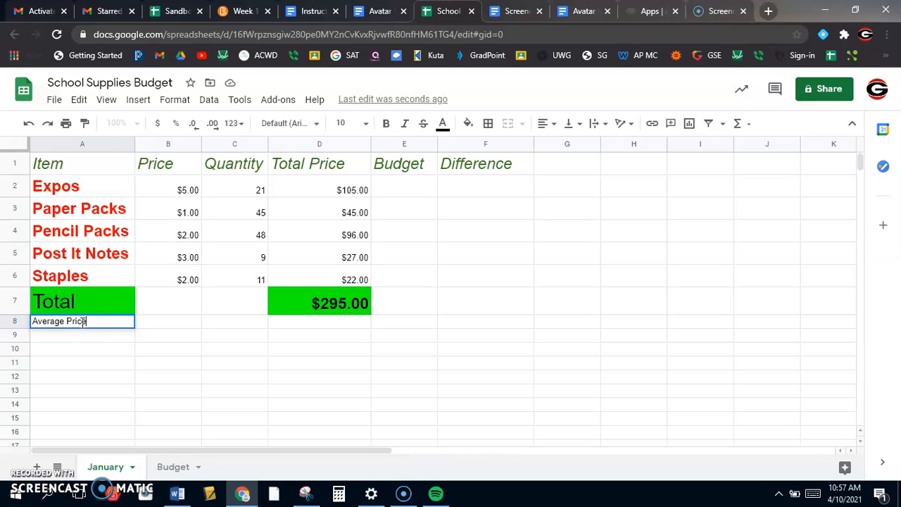
drag(96, 322, 20, 324)
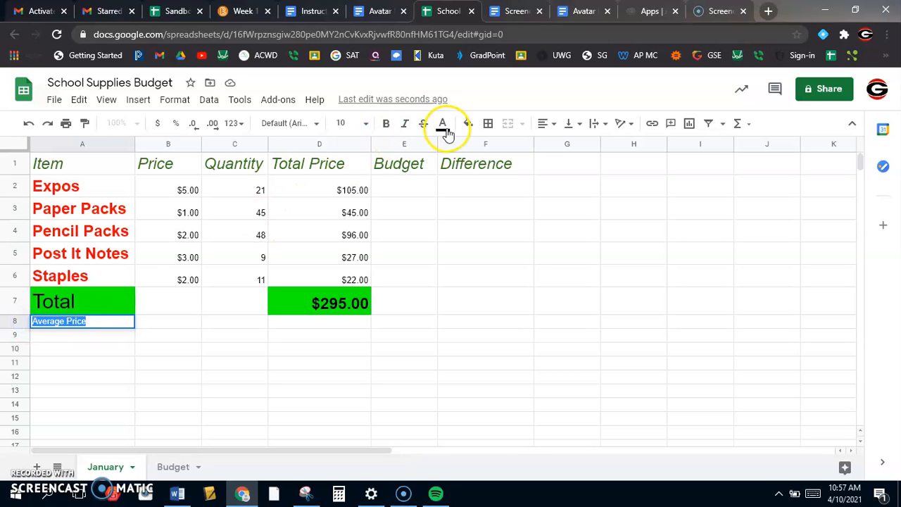
click(365, 124)
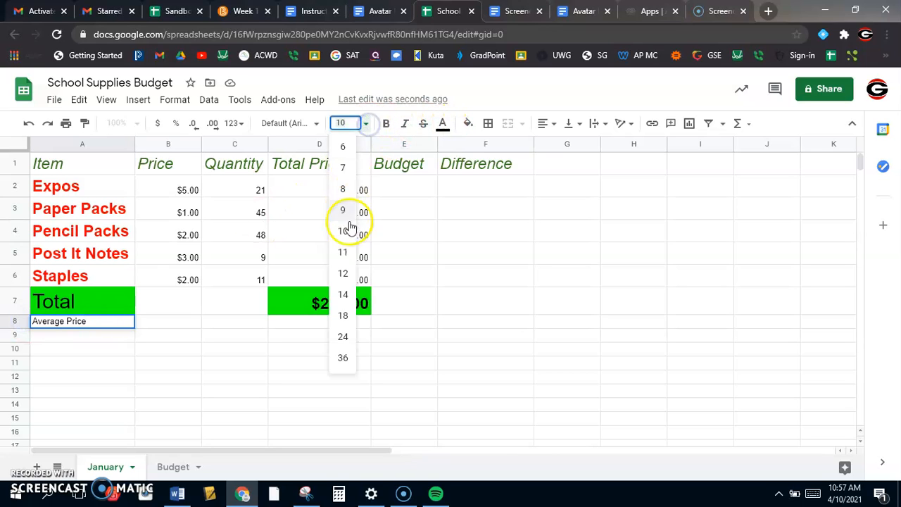
click(344, 294)
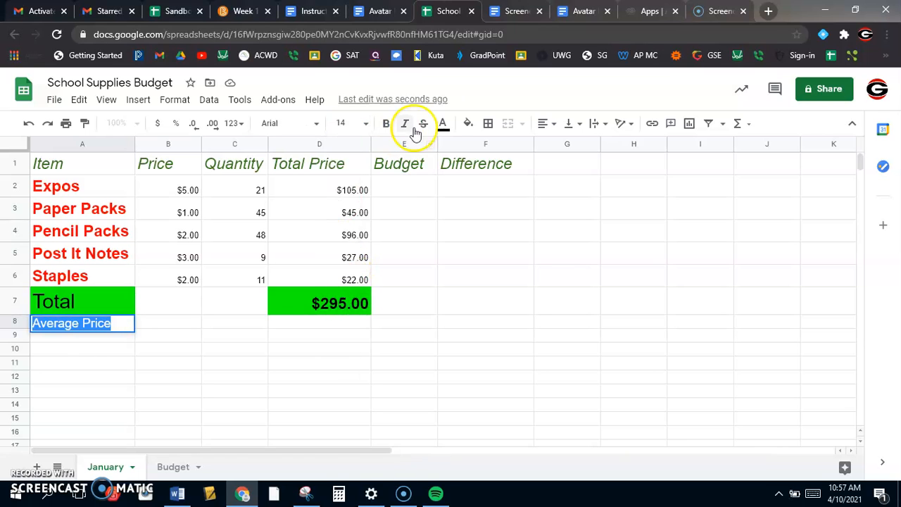
click(468, 124)
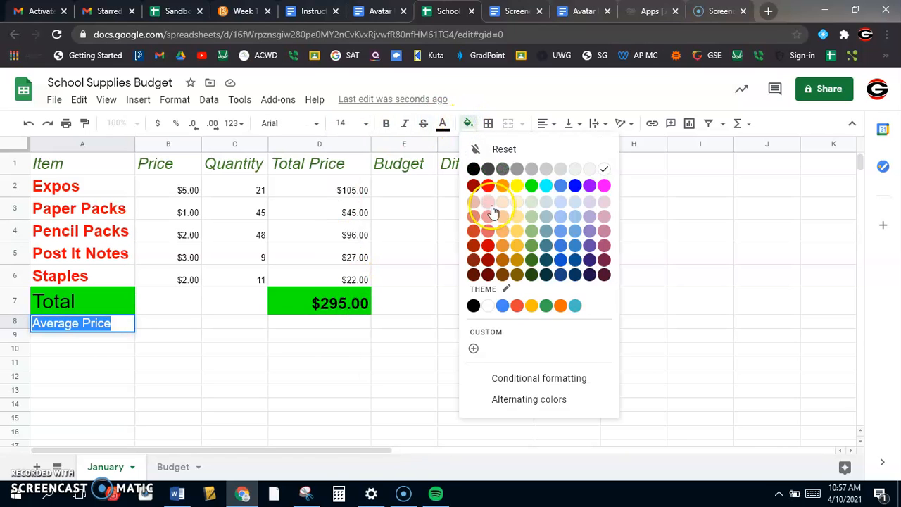
click(545, 186)
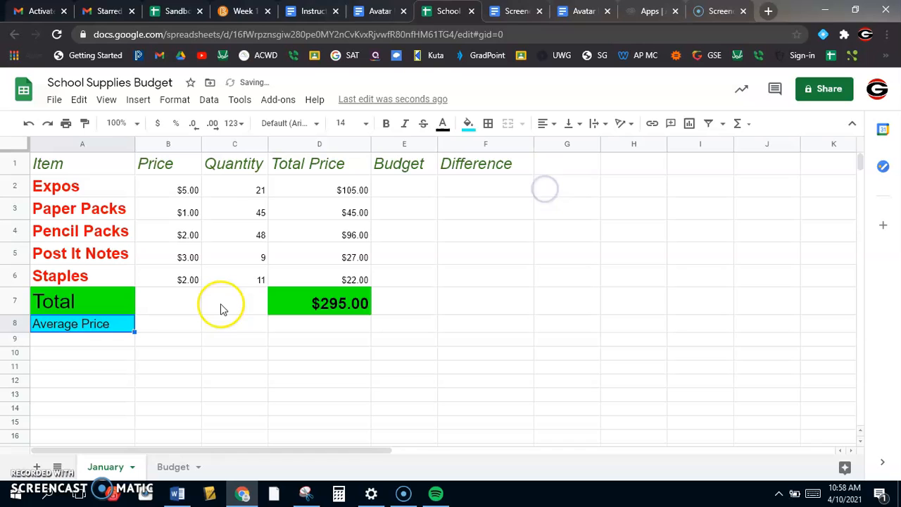
- Enter the formula =average(B2:B6) in B8 to calculate the average item price
click(184, 323)
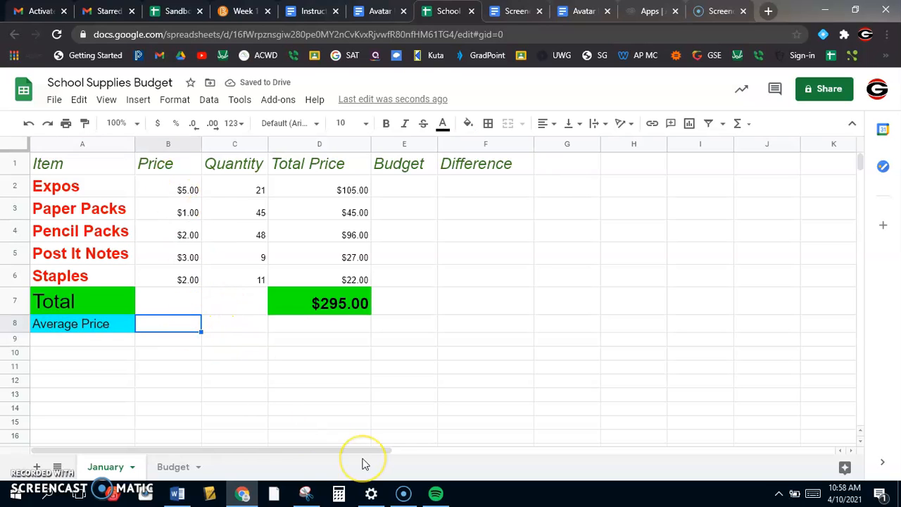
text(=average)
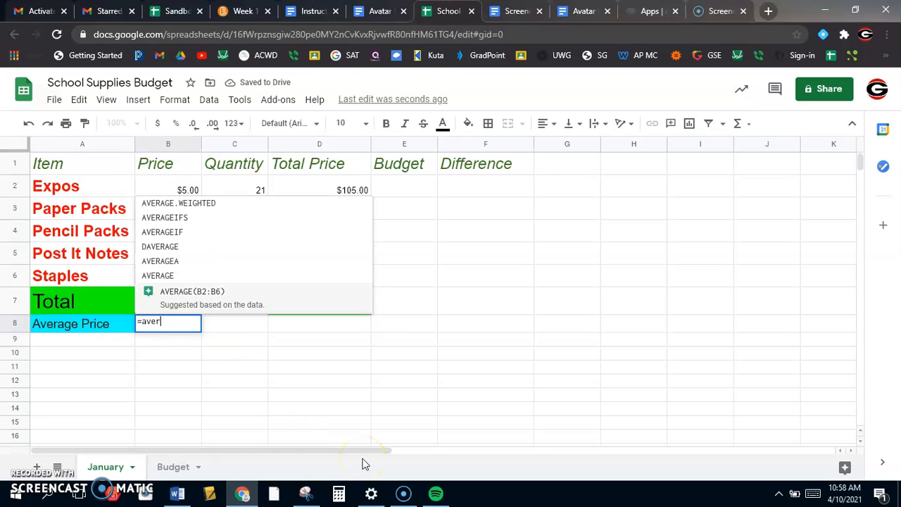
click(473, 309)
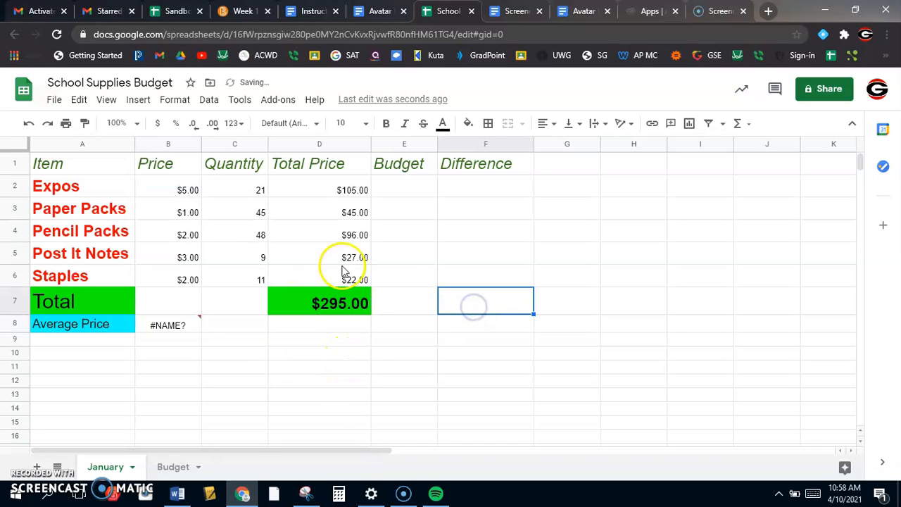
double_click(184, 323)
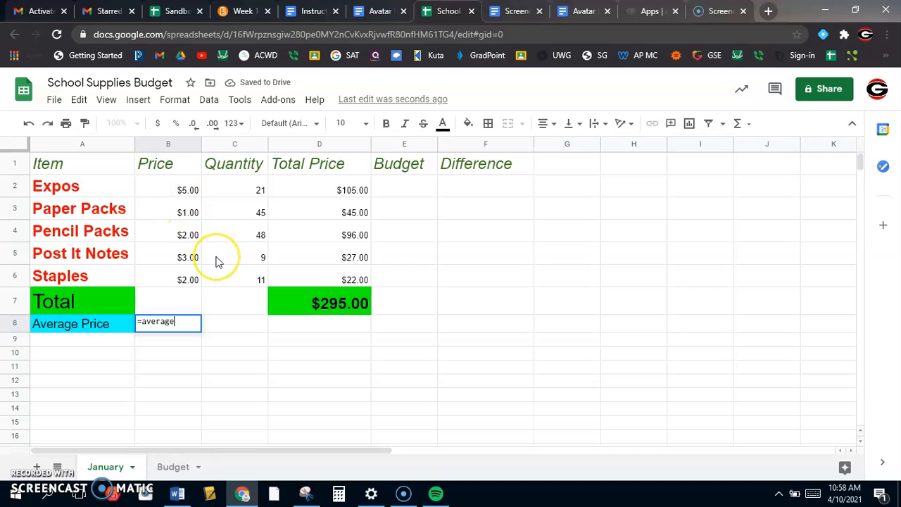
text(()
click(187, 190)
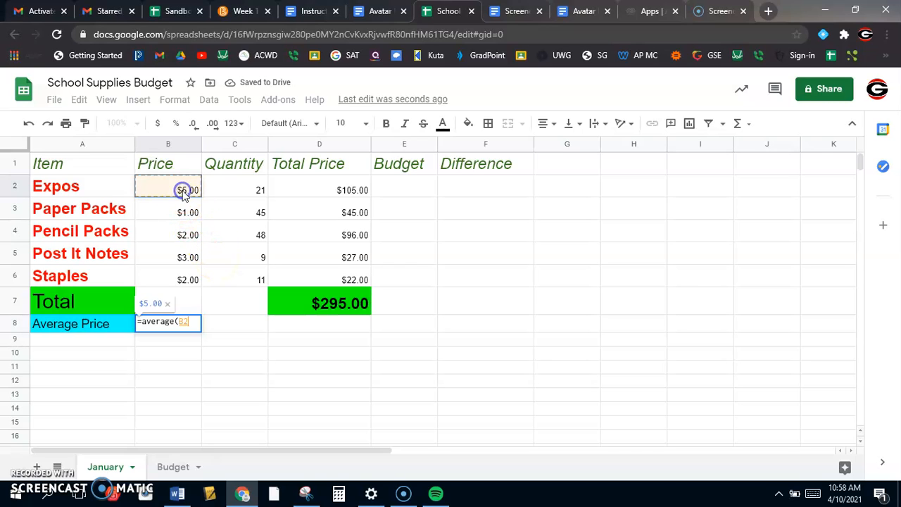
drag(198, 201, 198, 280)
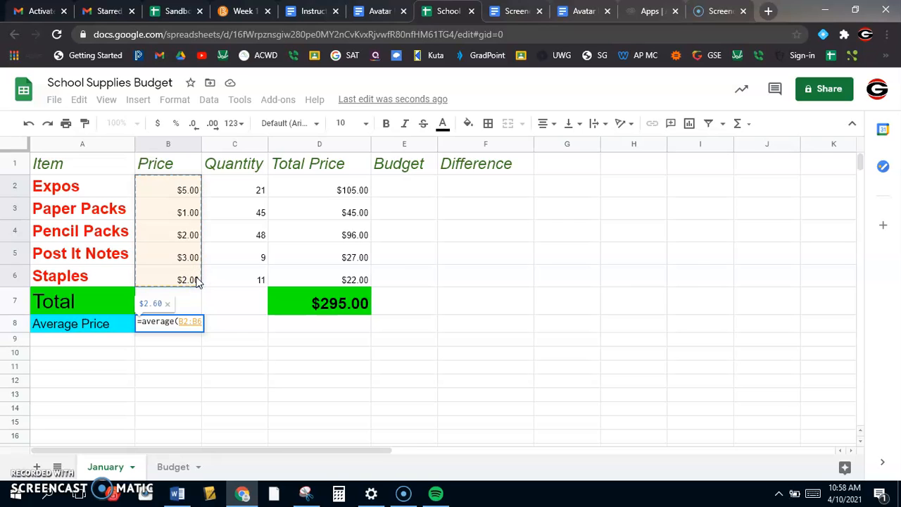
text())
click(216, 345)
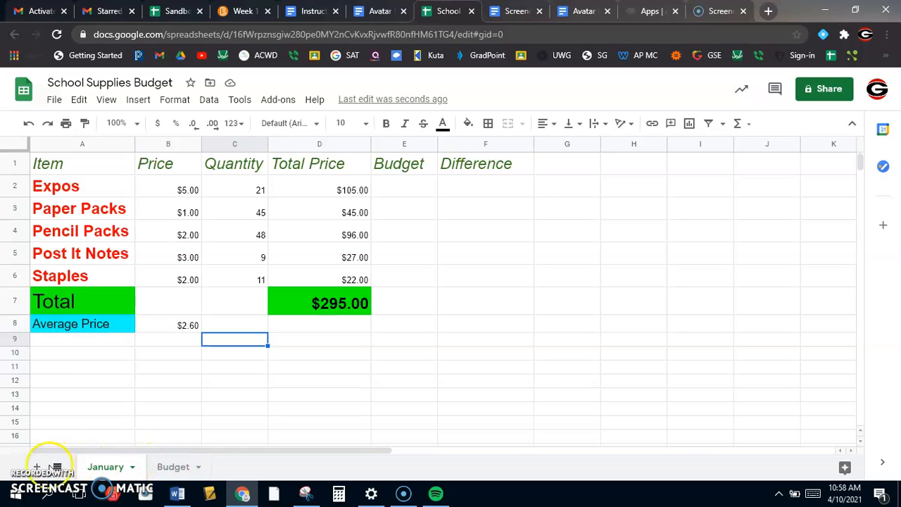
- On the Budget sheet, define cells A2:B10 as a named range called Budget
click(169, 466)
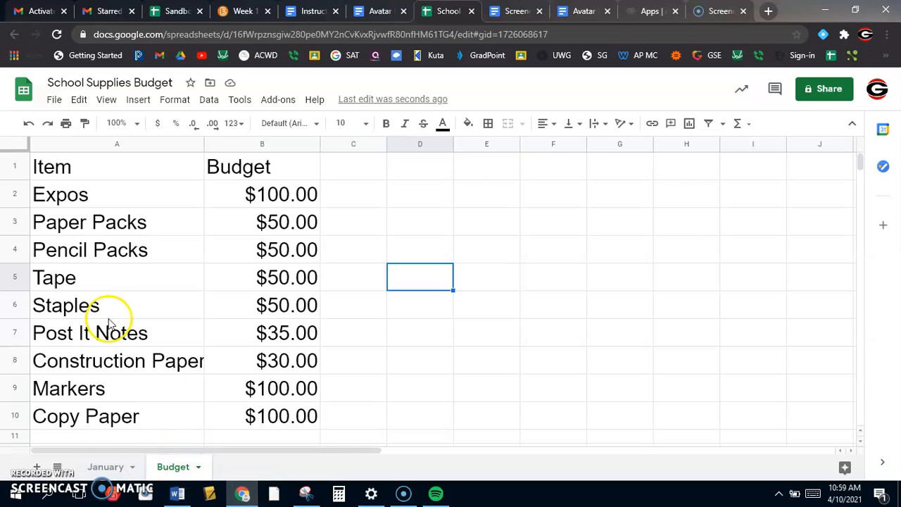
drag(72, 195, 279, 422)
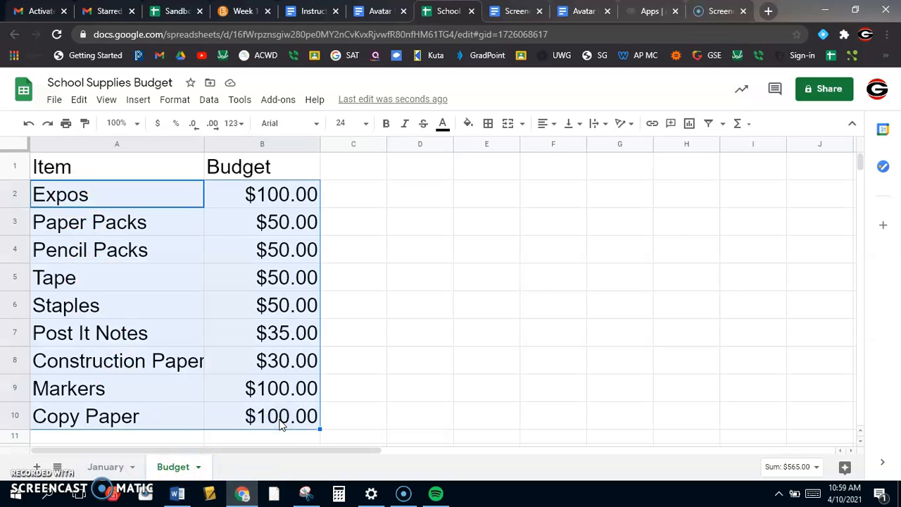
right_click(177, 285)
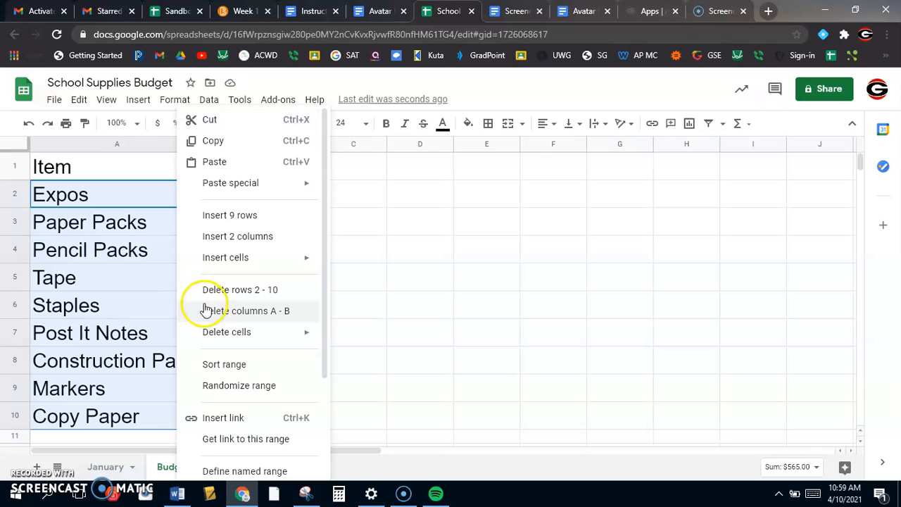
click(232, 471)
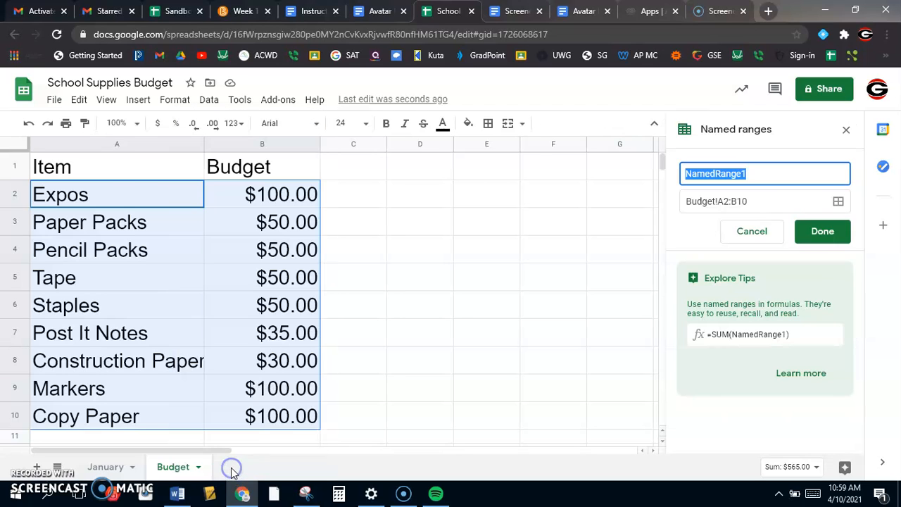
text(Budget)
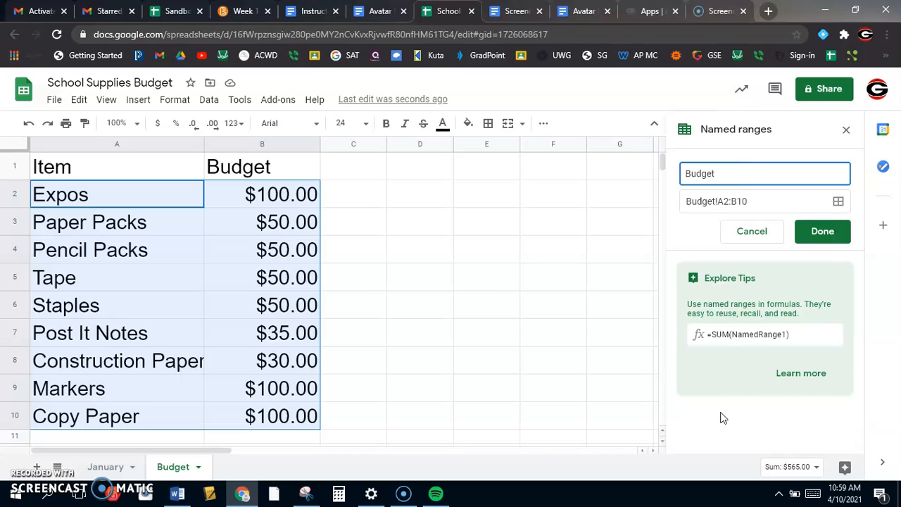
click(822, 233)
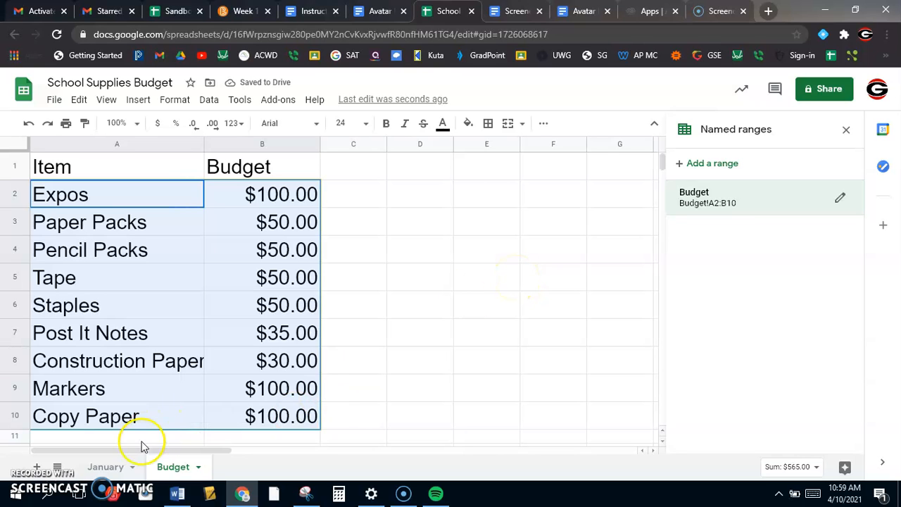
- In E2 of the January sheet, enter the lookup formula =VLOOKUP(A2,Budget,2) to pull the Expos budget
click(103, 468)
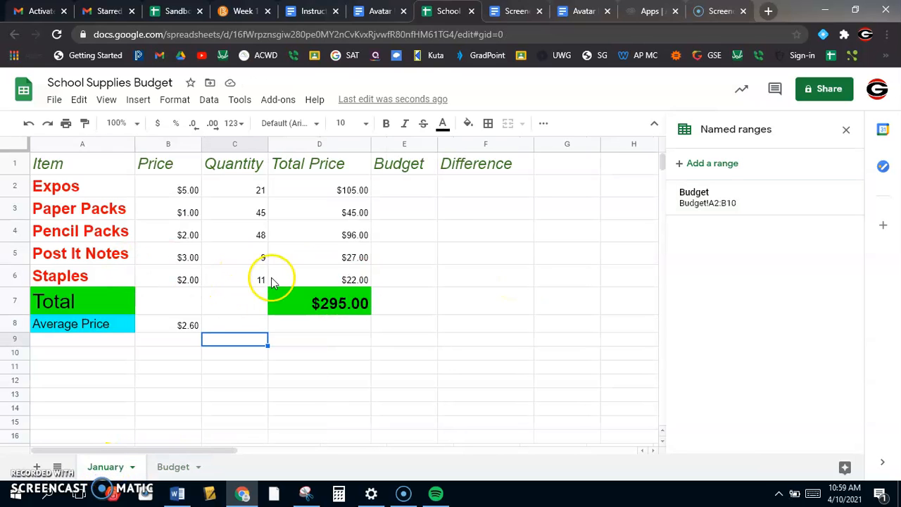
click(407, 188)
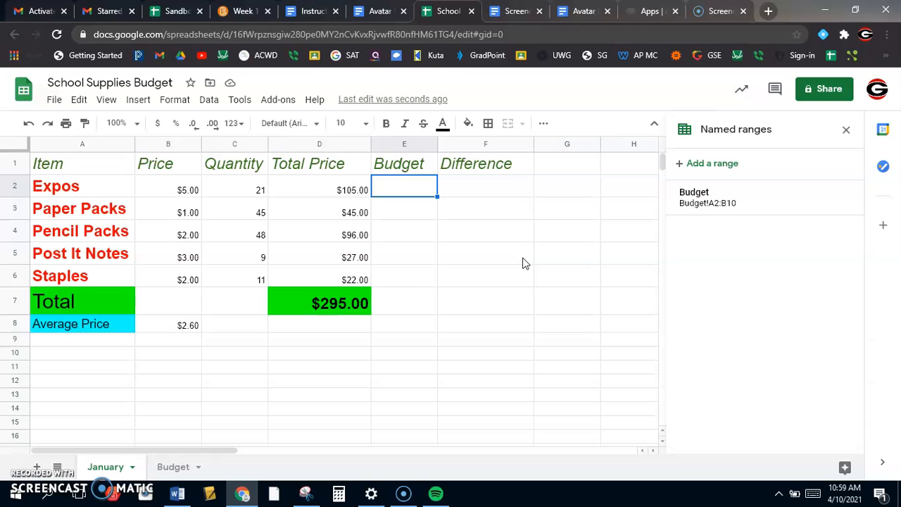
text(=vl)
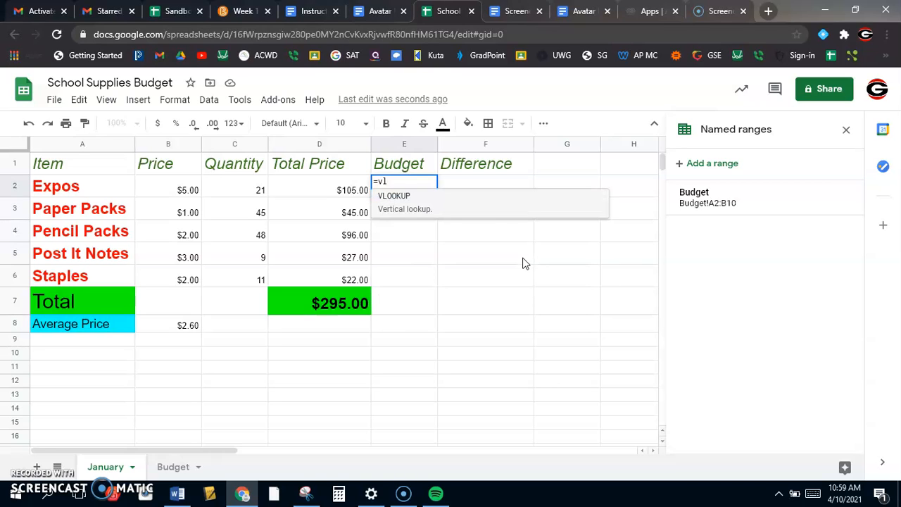
click(412, 201)
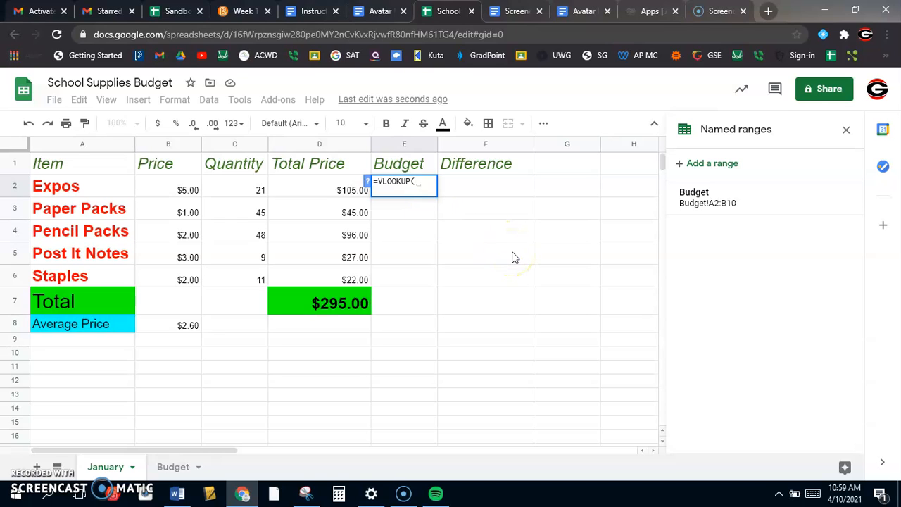
click(95, 192)
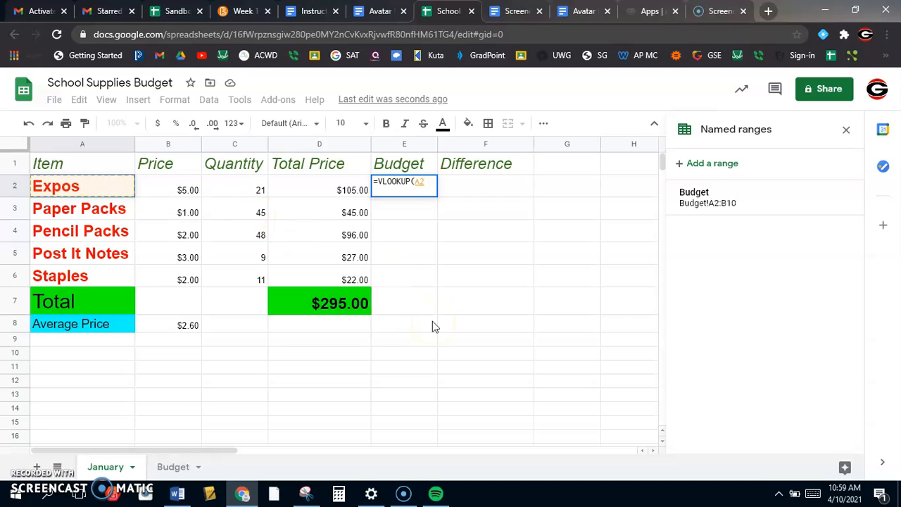
text(,)
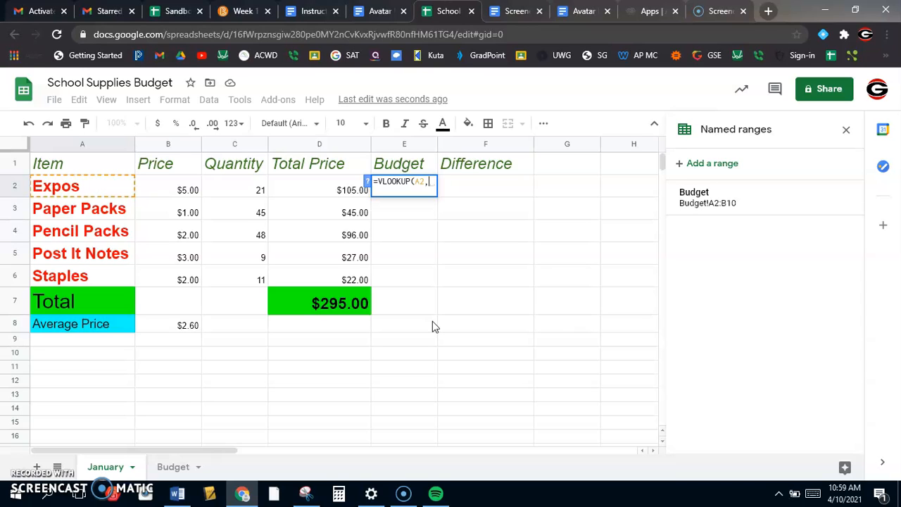
text(Budget)
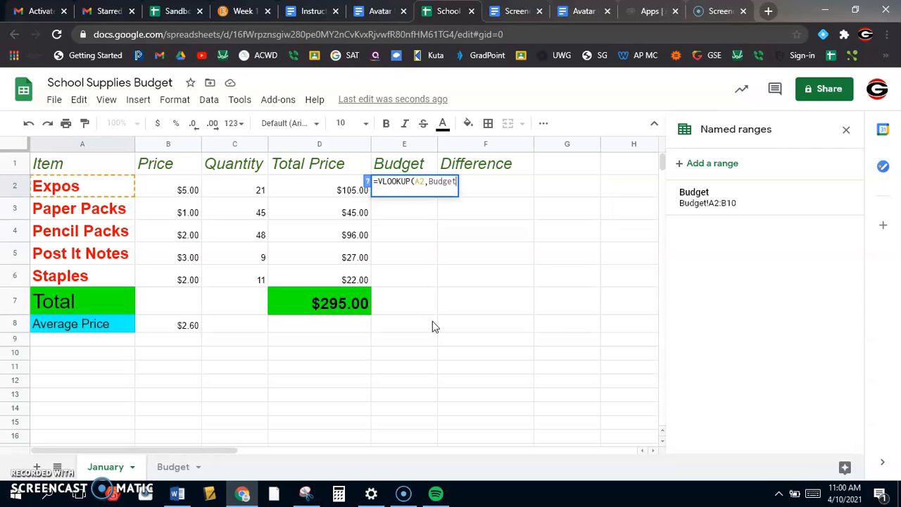
text(,)
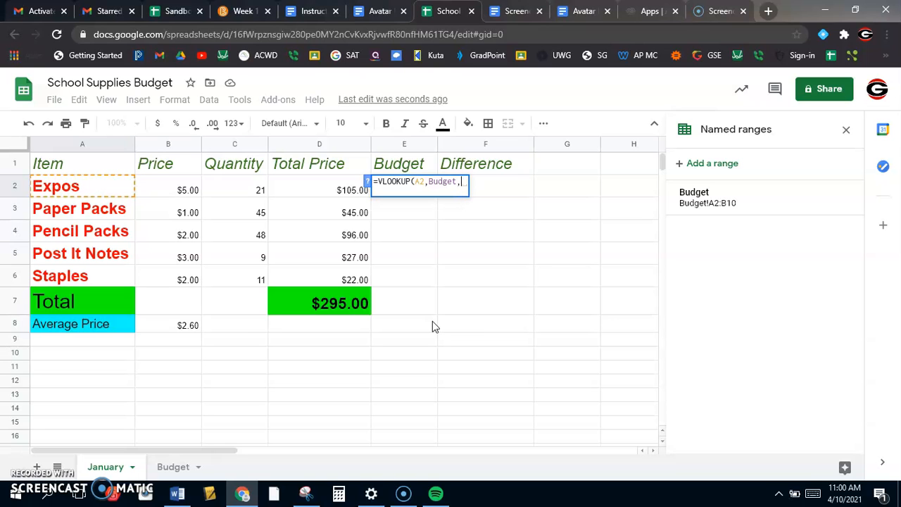
click(172, 467)
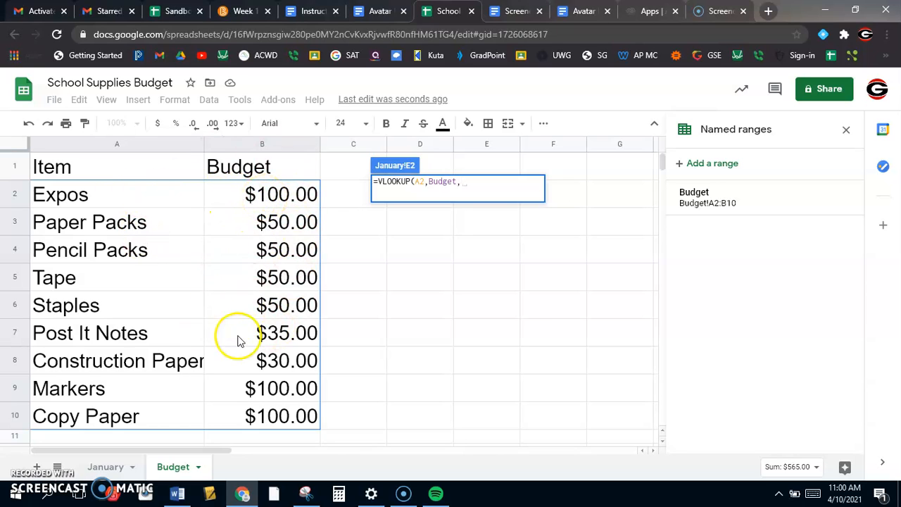
text(2)
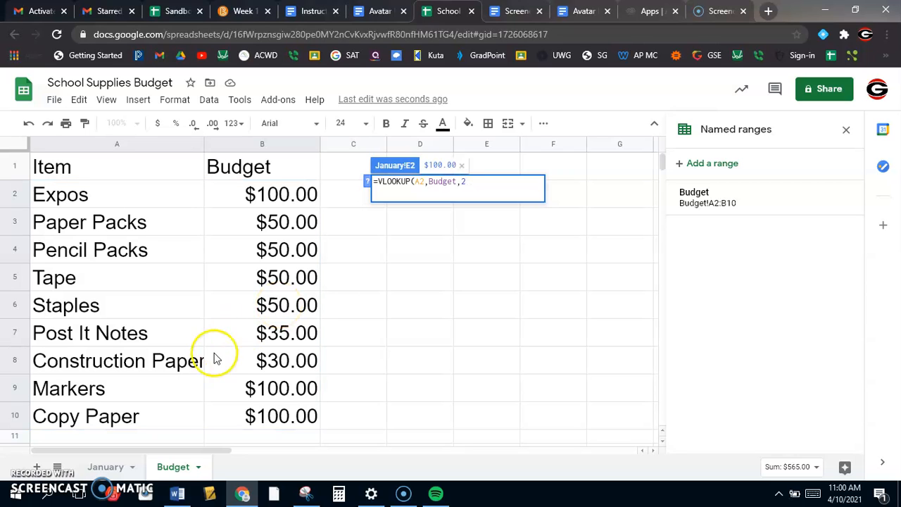
click(105, 470)
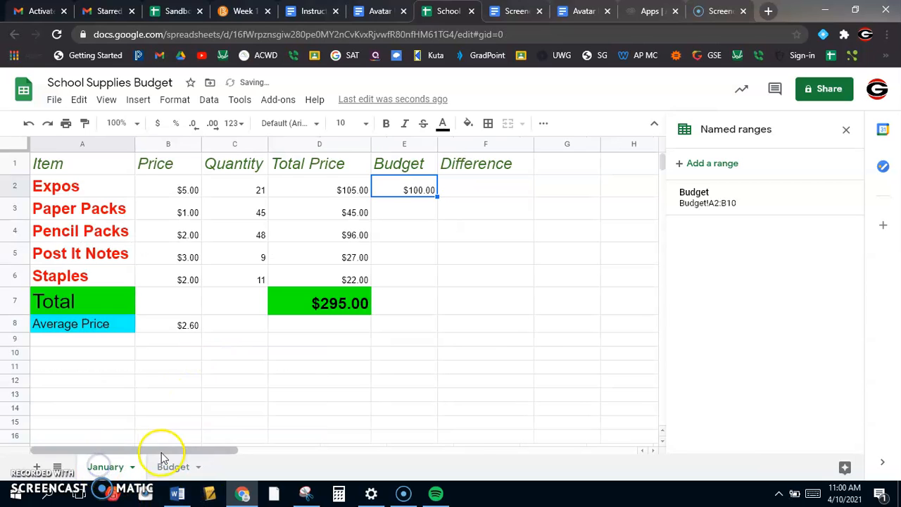
- Add False as the final argument of the VLOOKUP in E2 and fill the formula down through E6
double_click(409, 188)
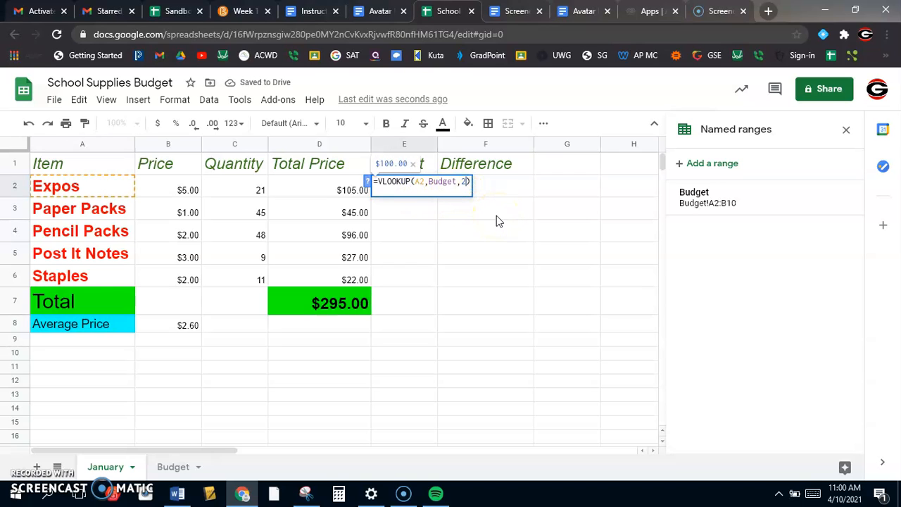
text(,False)
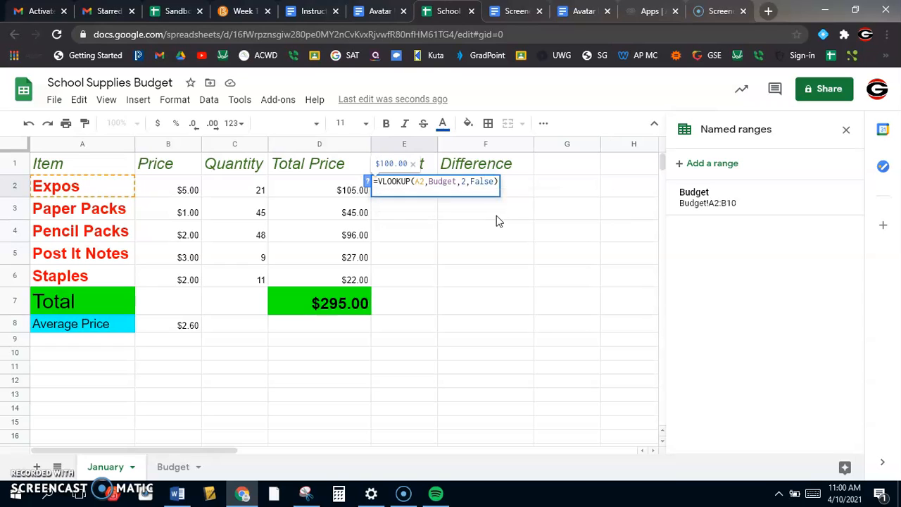
key(Return)
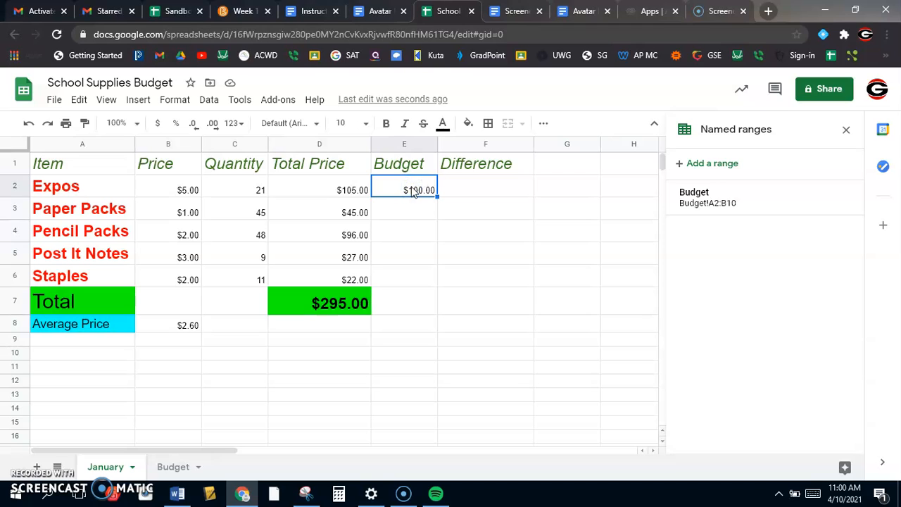
drag(437, 196, 435, 278)
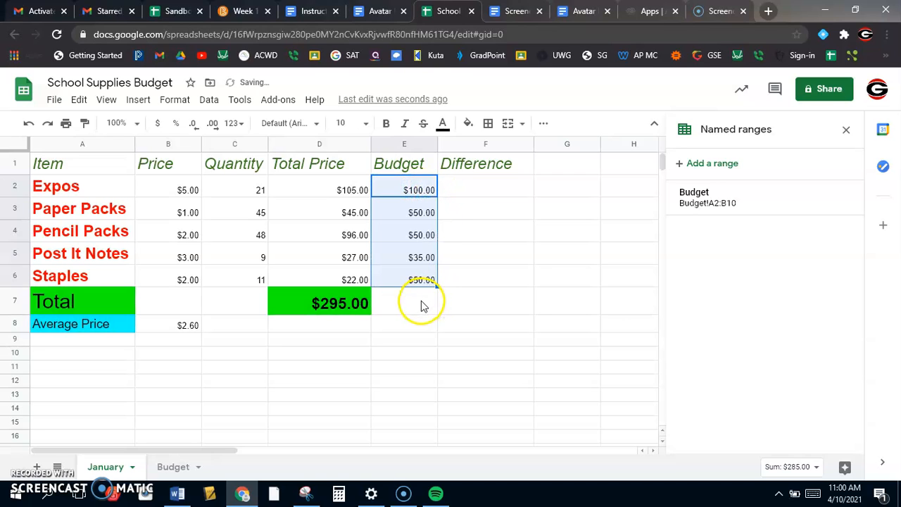
click(415, 301)
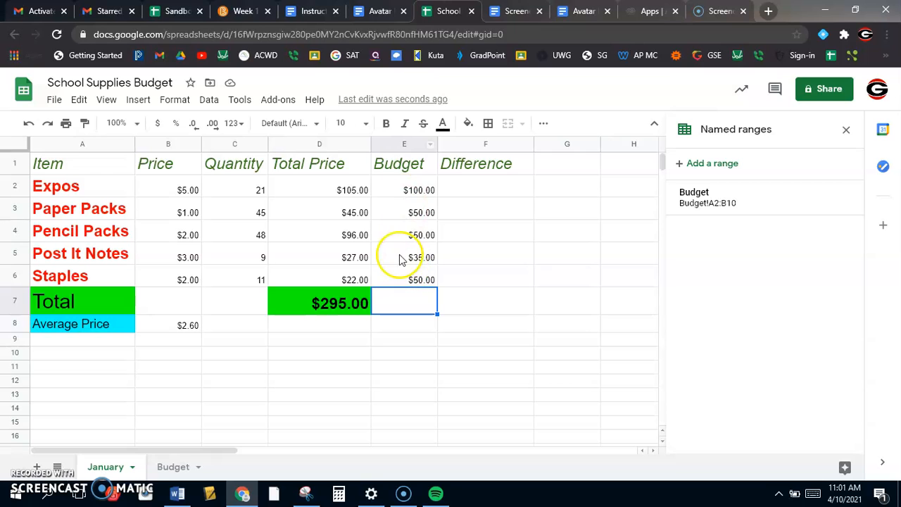
- Change the Post It Notes budget in B7 of the Budget sheet to $40.00 and return to the January sheet
click(174, 468)
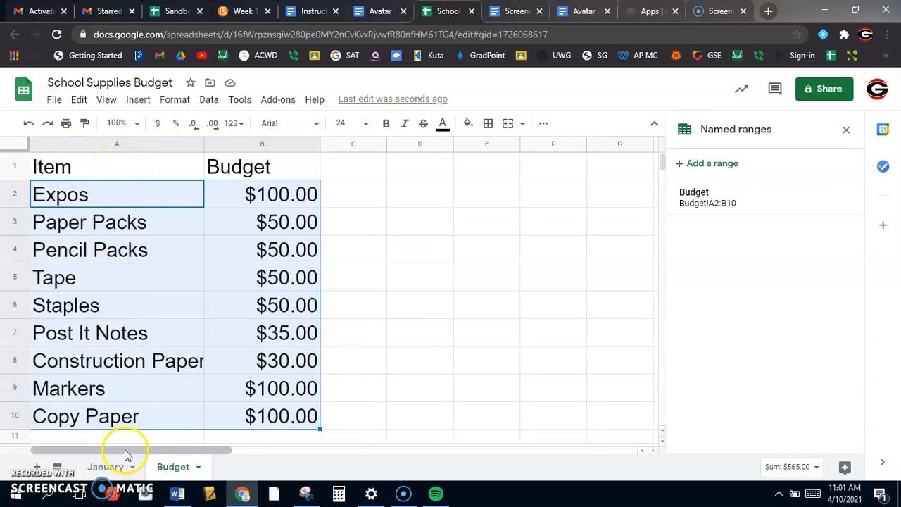
mouse_move(178, 494)
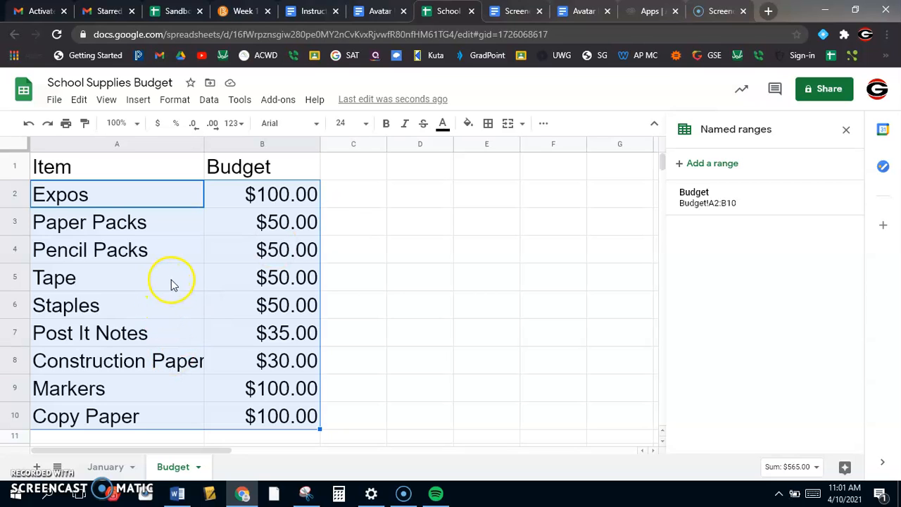
click(109, 467)
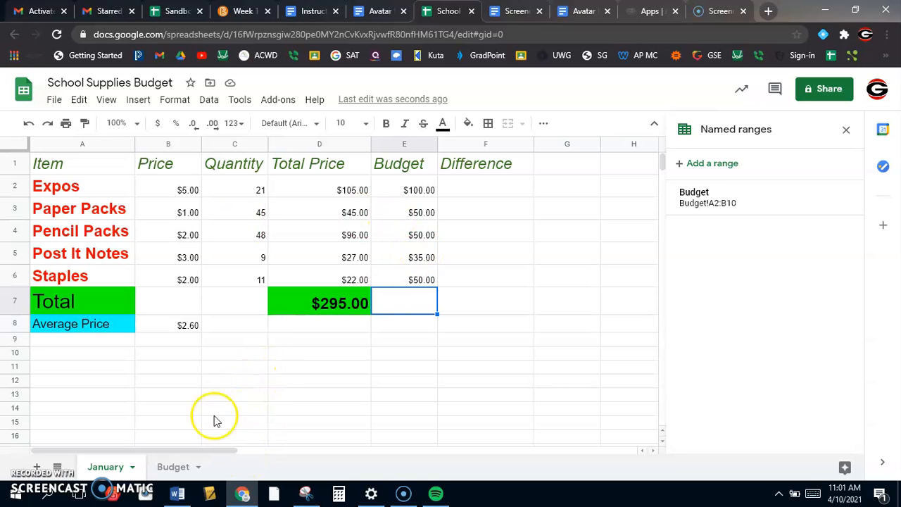
click(169, 467)
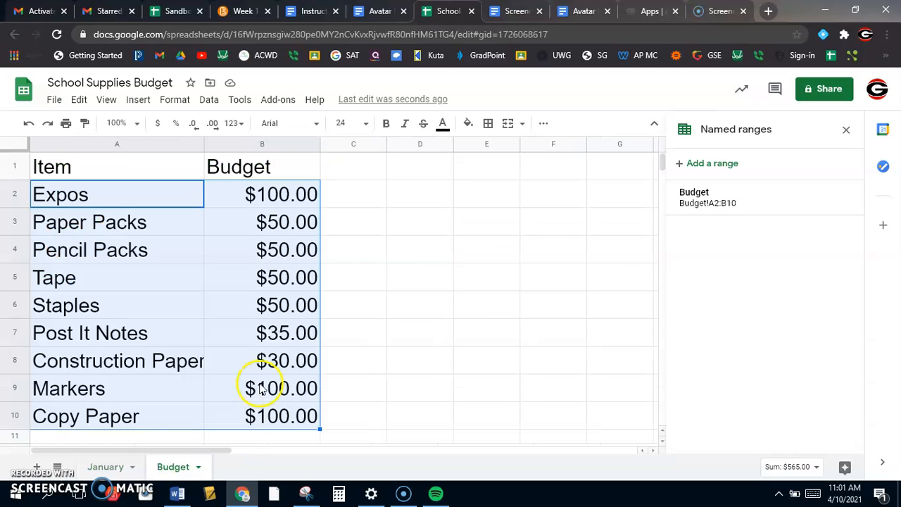
click(286, 337)
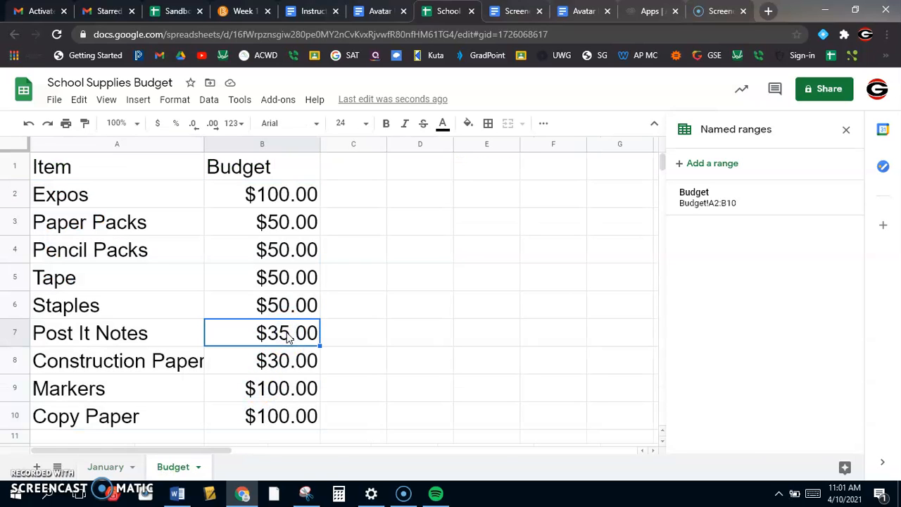
text($40.00)
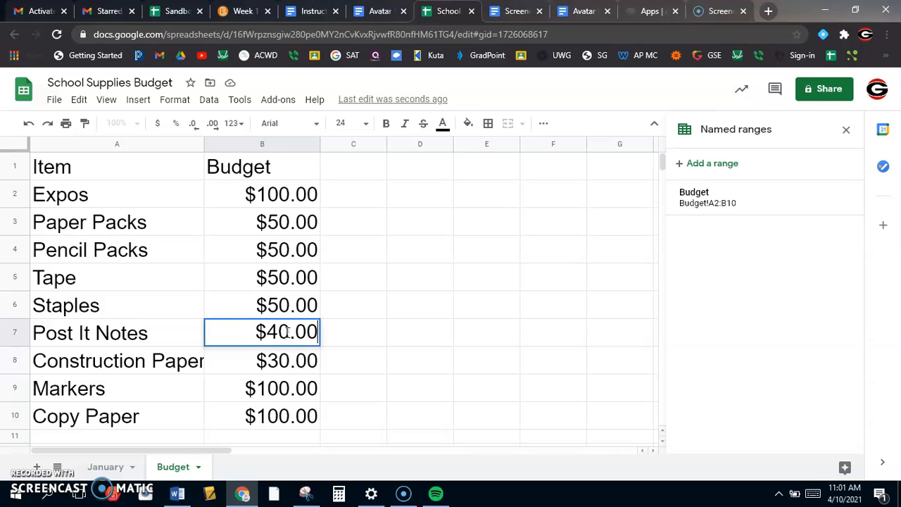
click(215, 285)
click(105, 468)
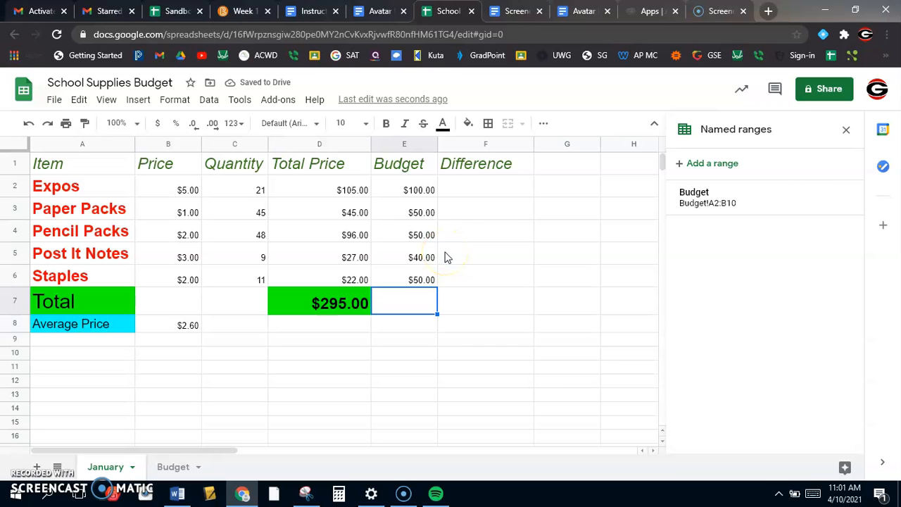
- Enter the formula =E2-D2 in F2 to calculate the difference between the Expos budget and total price
click(461, 185)
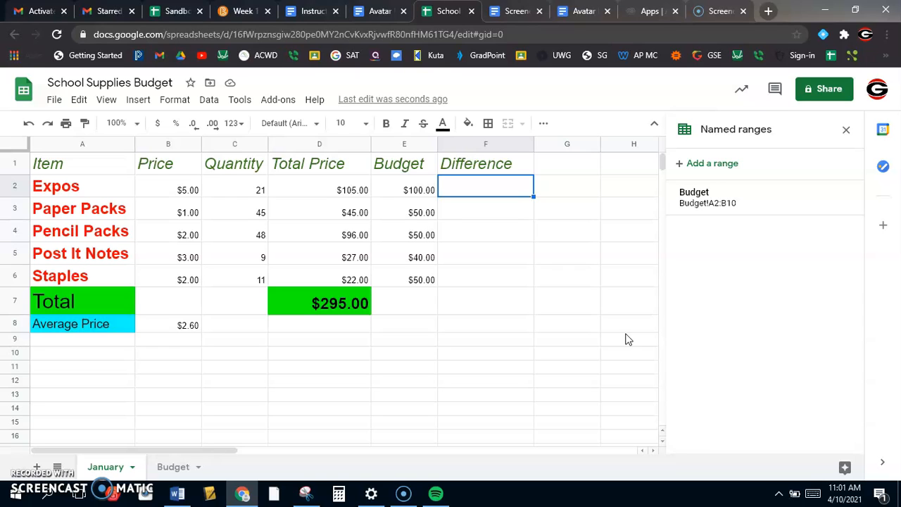
text(=)
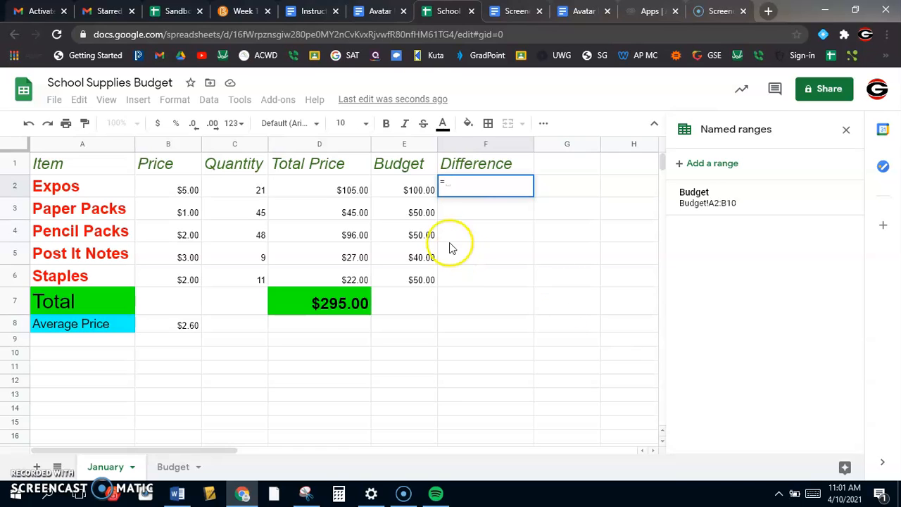
click(414, 192)
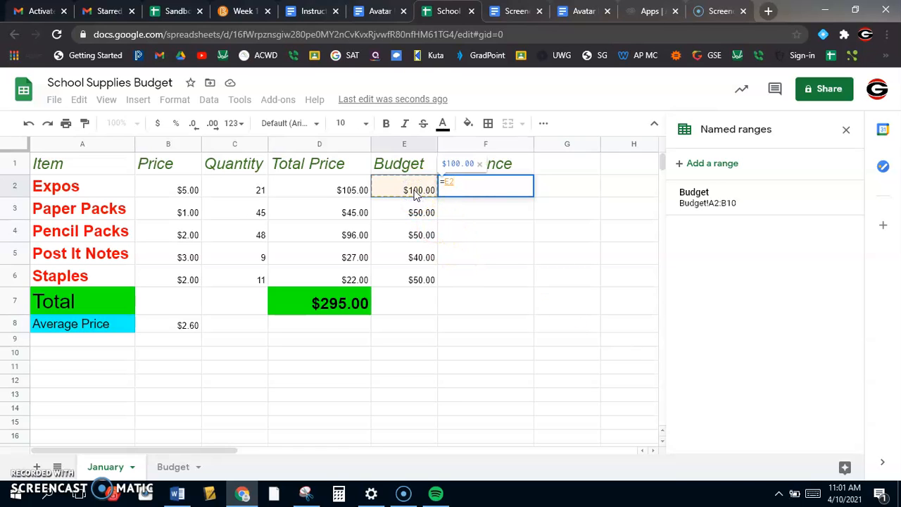
text(-)
click(337, 192)
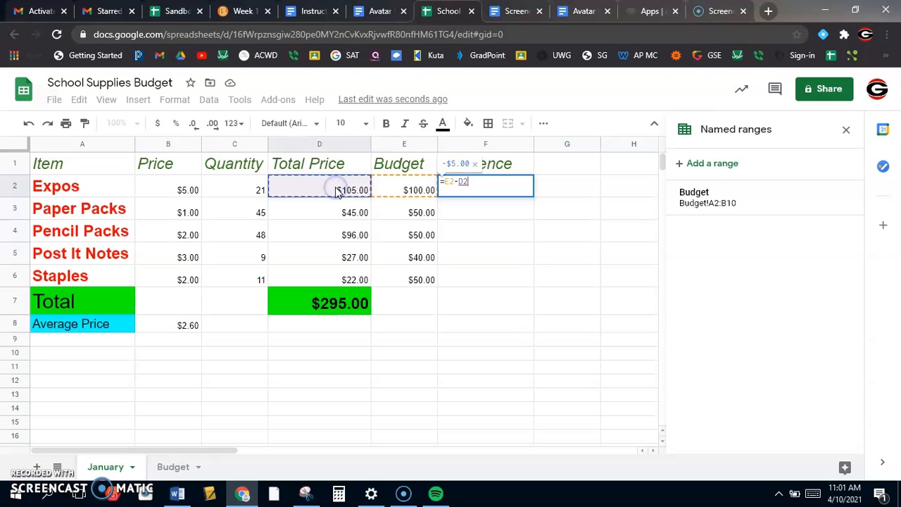
key(Return)
- Fill the Difference formula from F2 down through F6 for the remaining items
click(476, 195)
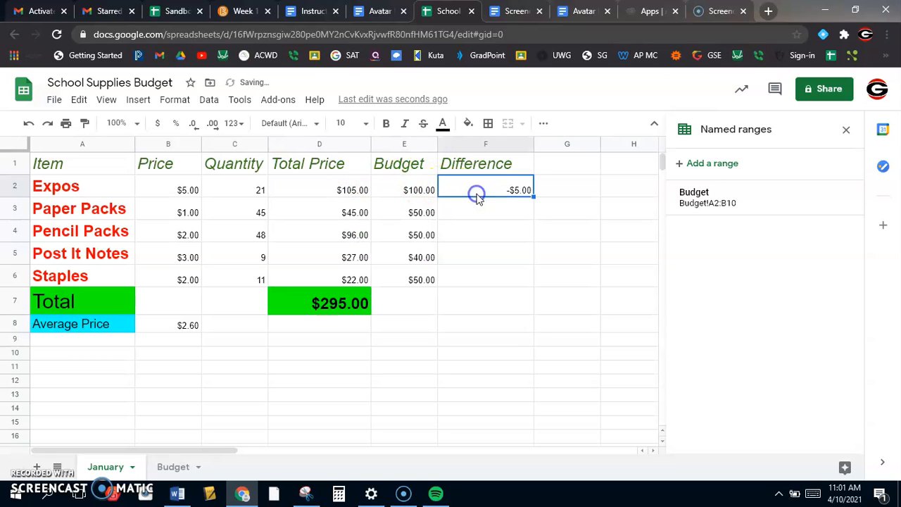
drag(532, 197, 521, 288)
click(503, 324)
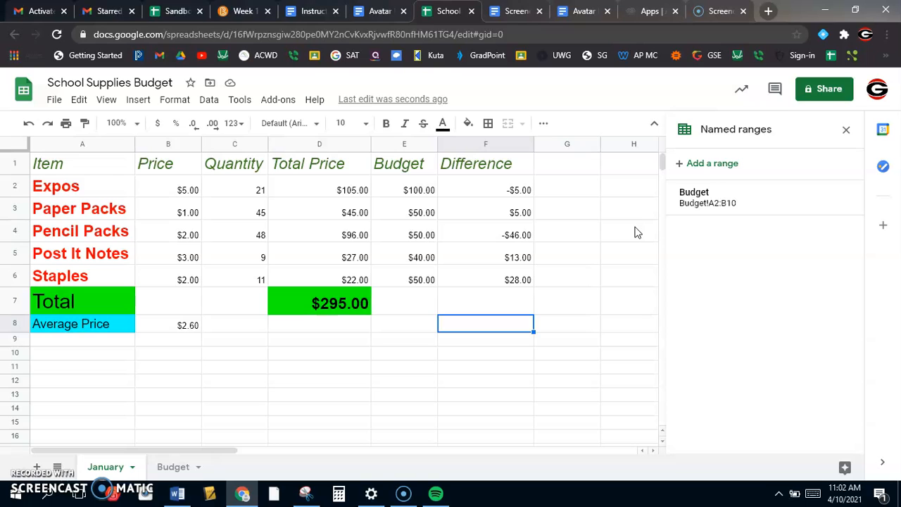
- Add a conditional format rule for F1:F6 on the January sheet that applies to values less than or equal to 0
click(168, 103)
click(219, 413)
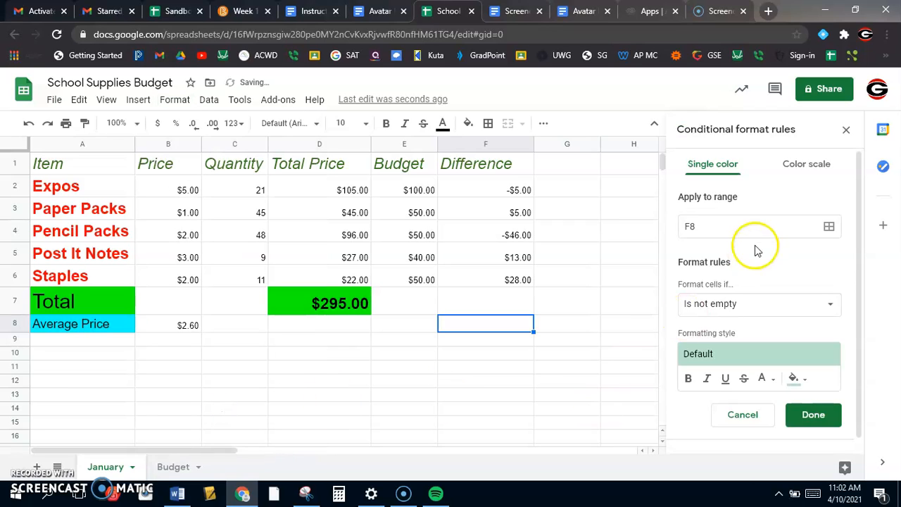
click(725, 226)
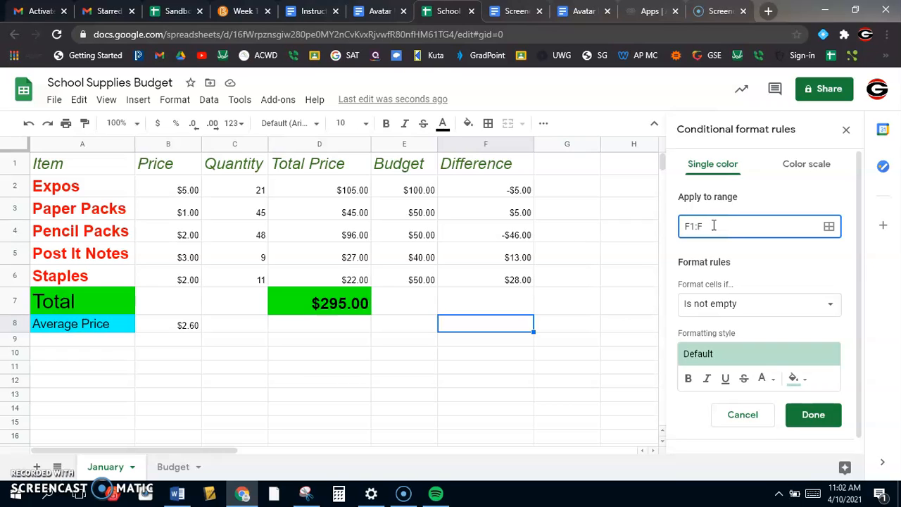
click(752, 303)
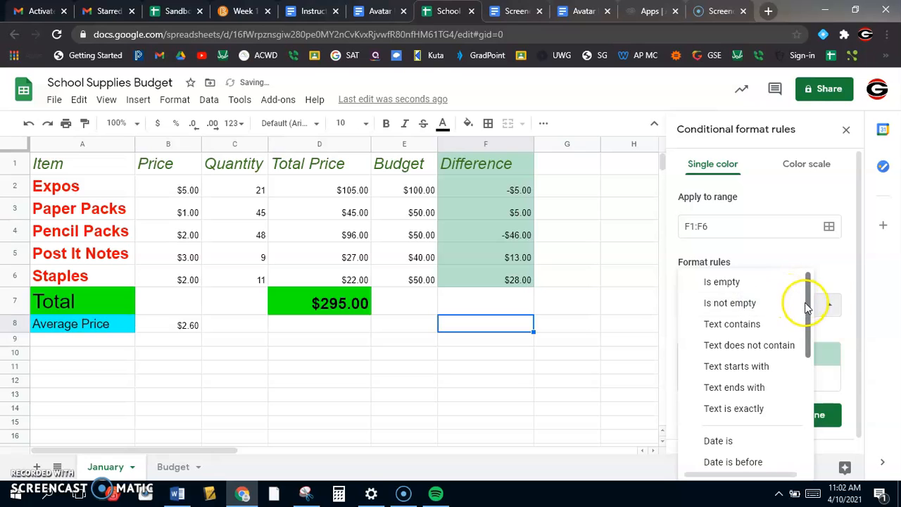
drag(806, 310, 808, 400)
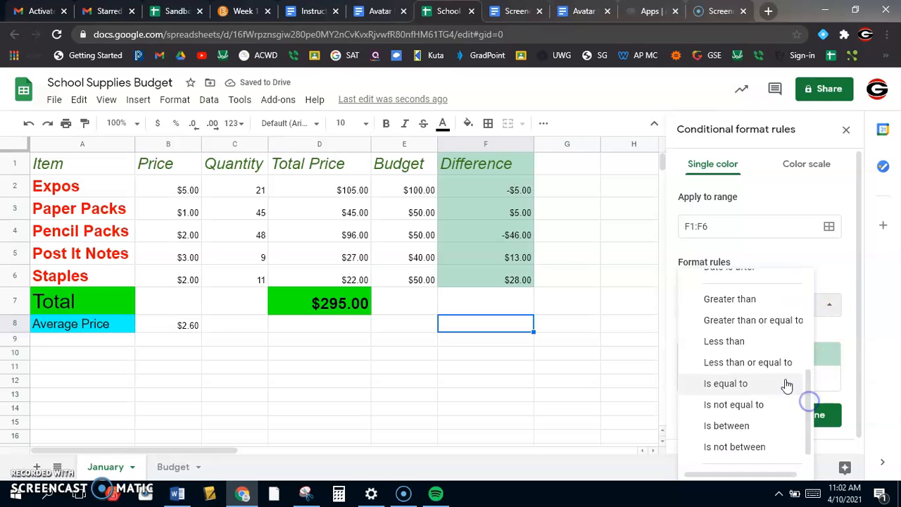
click(768, 365)
click(761, 328)
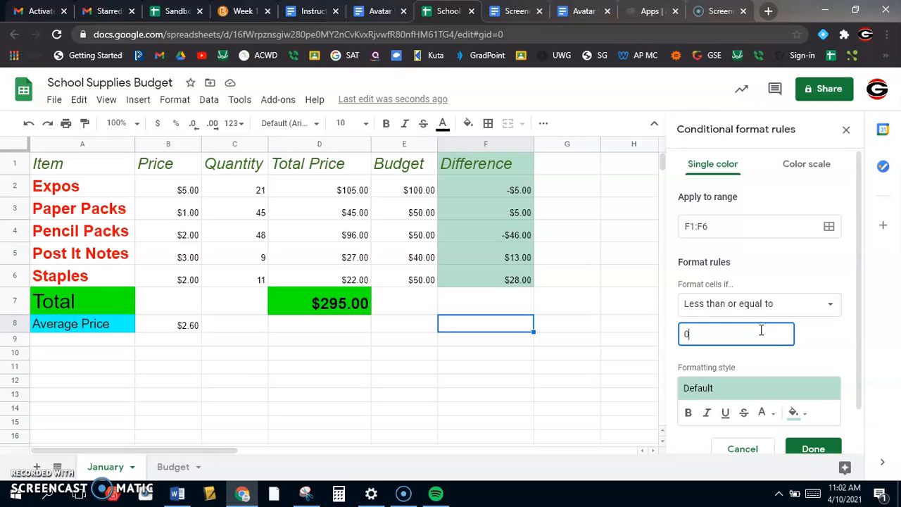
- Give the conditional format rule a red fill, save it, and close the side panels
click(793, 412)
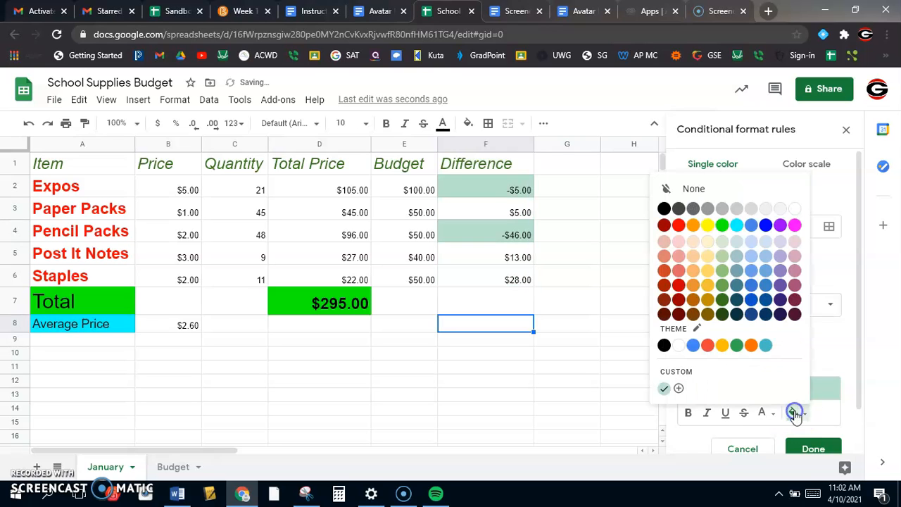
click(679, 226)
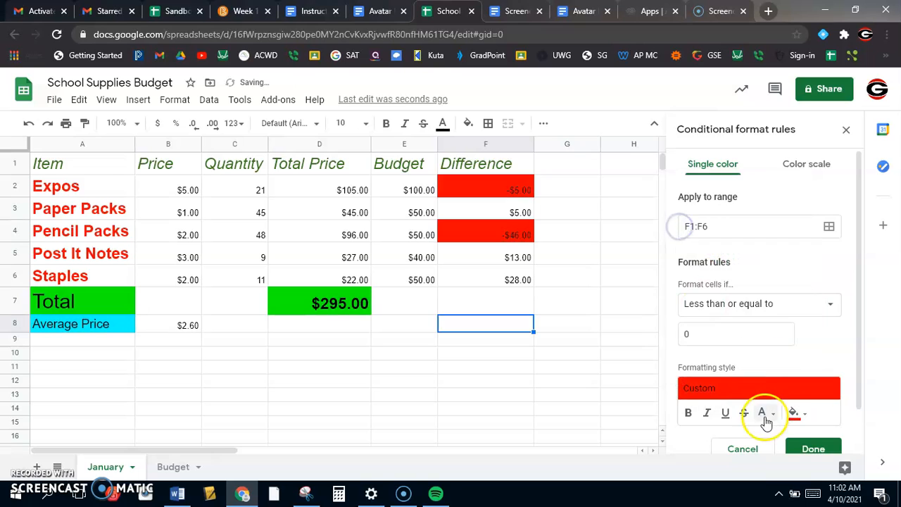
click(812, 448)
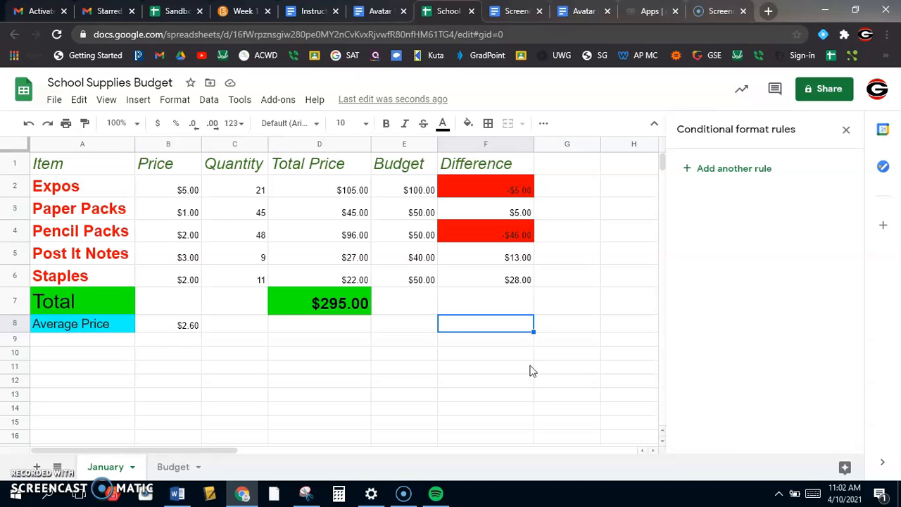
click(845, 129)
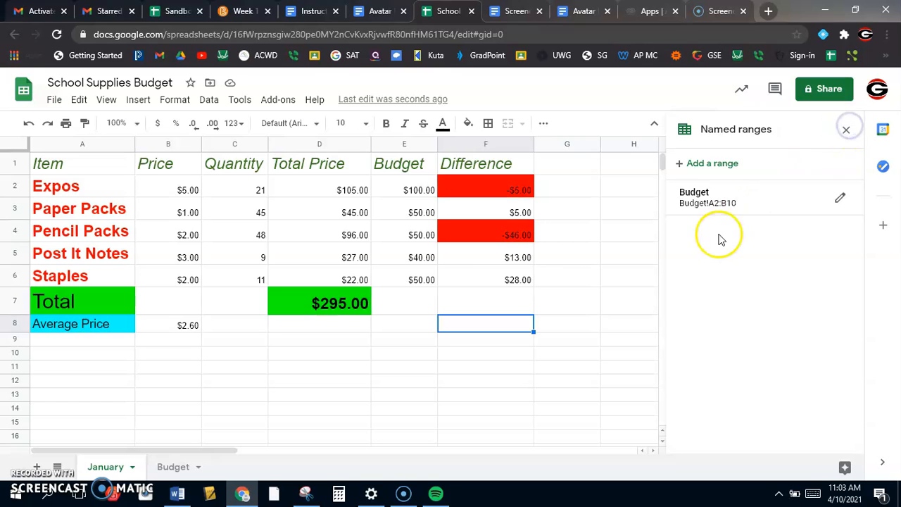
click(846, 130)
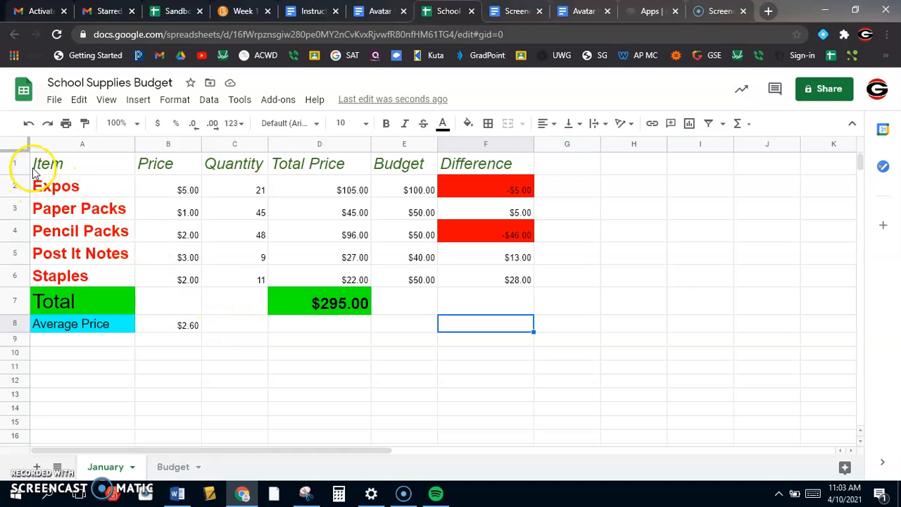
- Insert a column chart from A1:D6 and remove the Price series from it
drag(28, 166, 360, 279)
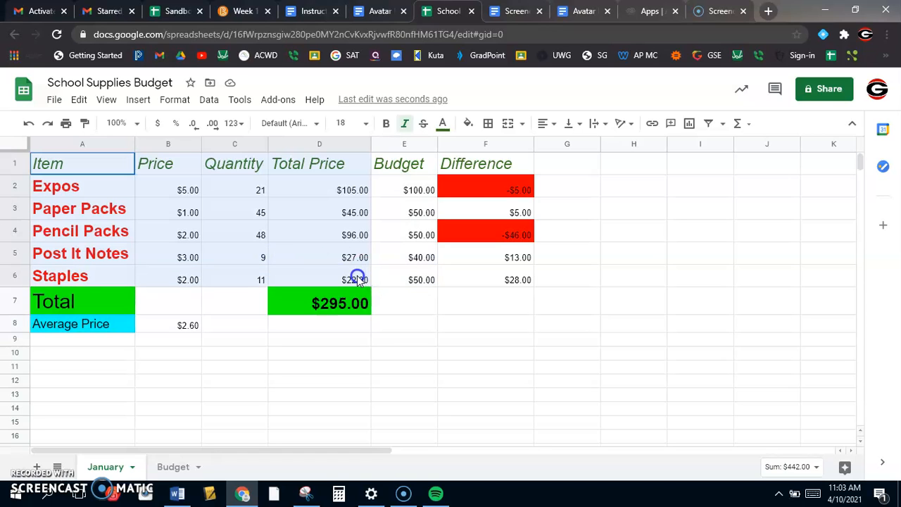
click(688, 124)
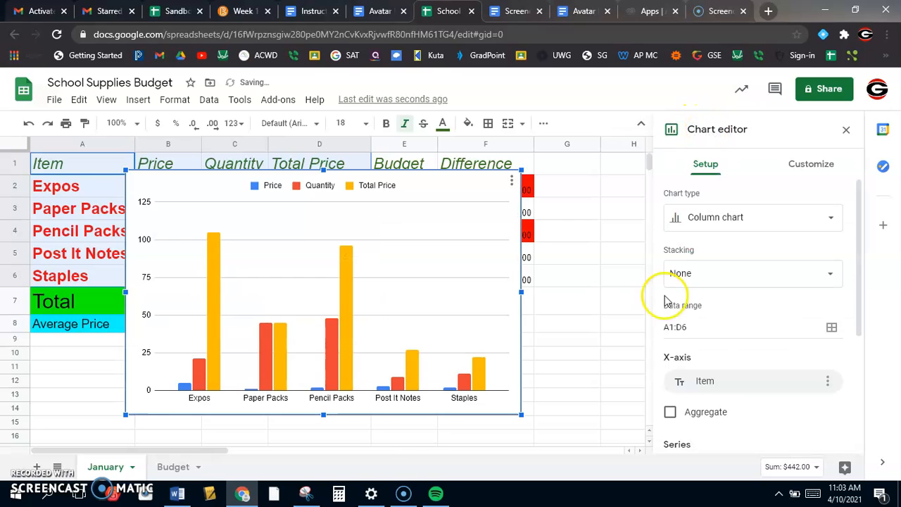
drag(864, 253, 838, 251)
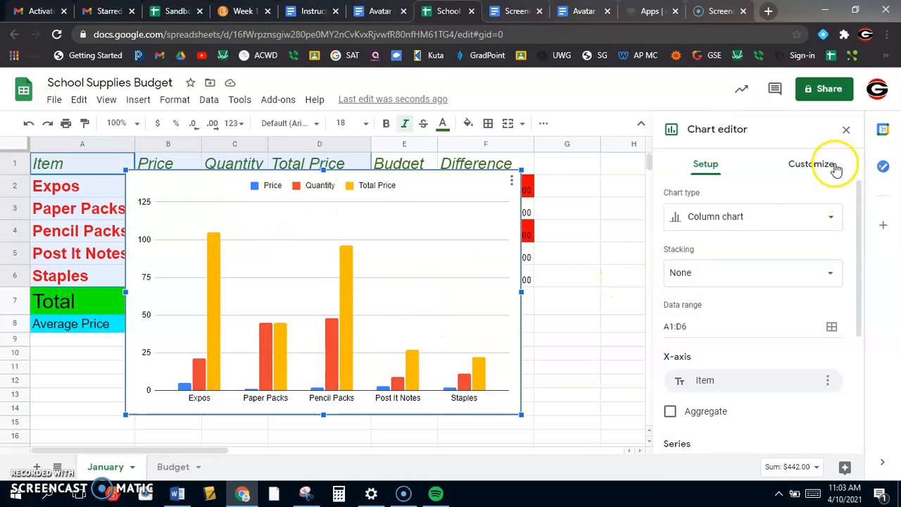
click(859, 219)
drag(859, 218, 860, 296)
click(831, 331)
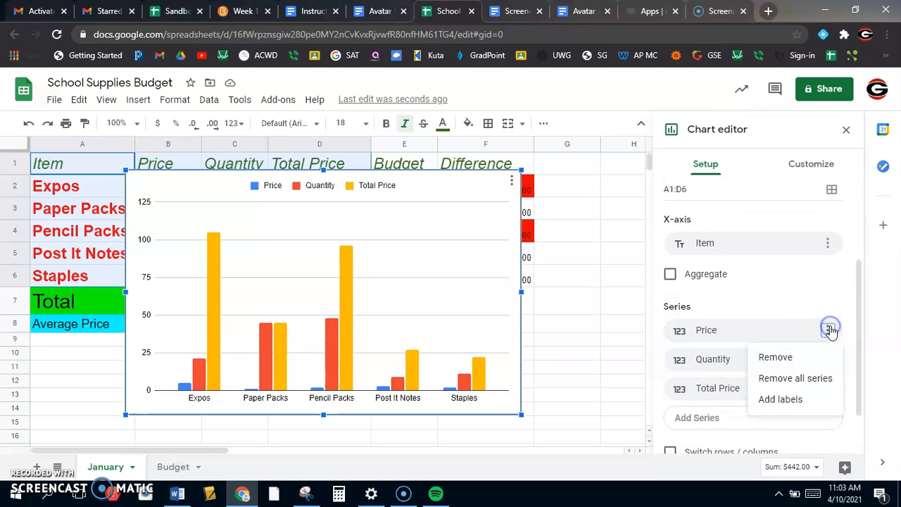
click(798, 361)
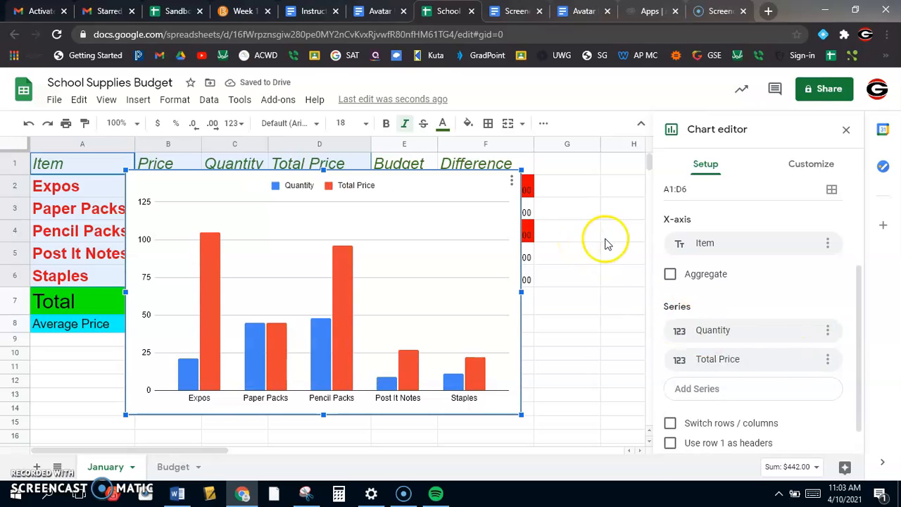
- Change the column chart to a pie chart and move it below the budget table
drag(859, 281, 848, 175)
click(834, 219)
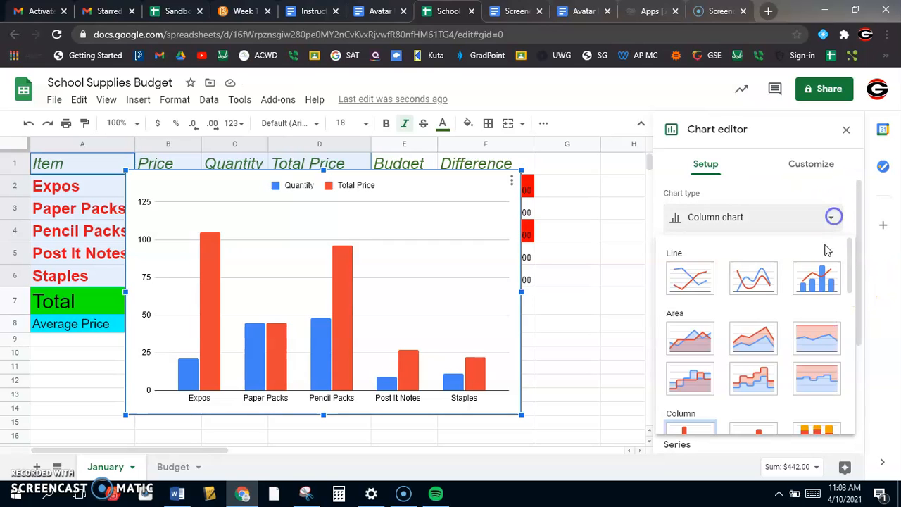
drag(851, 280, 842, 350)
click(699, 328)
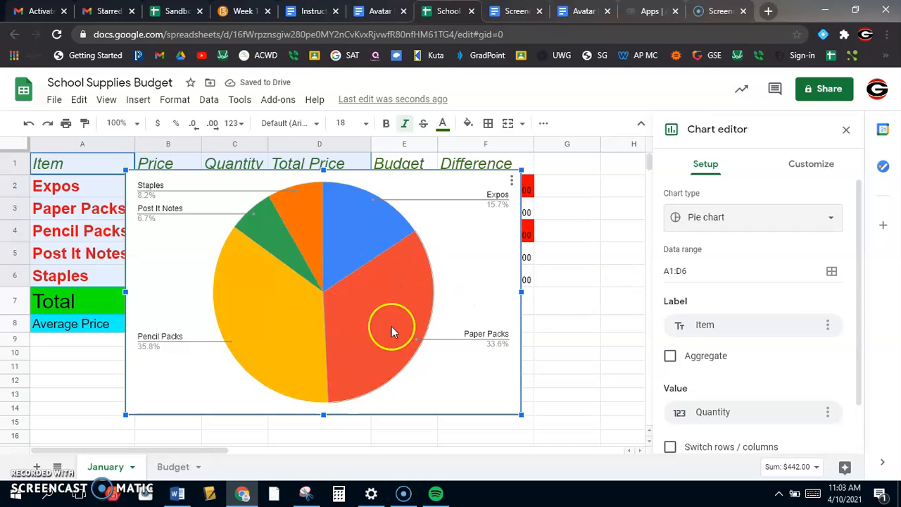
drag(454, 195, 505, 348)
- Set the Post It Notes quantity in C5 to 21
click(251, 257)
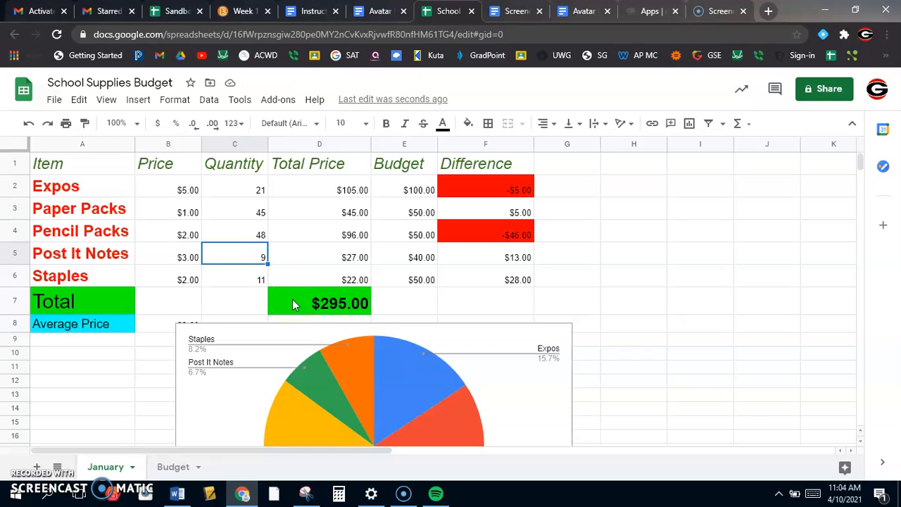
text(21)
key(Return)
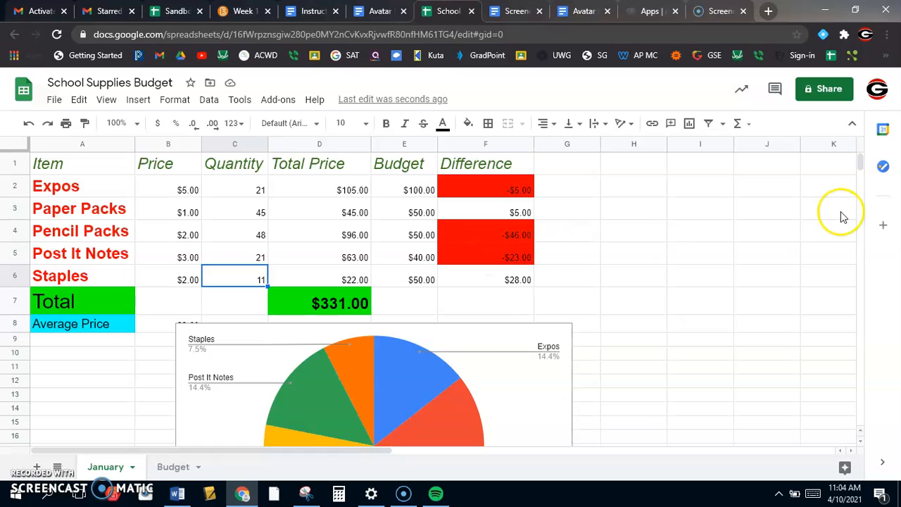
- Move the quantity pie chart to the right so it clears the average price value in B8
mouse_move(862, 162)
mouse_down()
mouse_move(862, 174)
mouse_move(865, 165)
mouse_up()
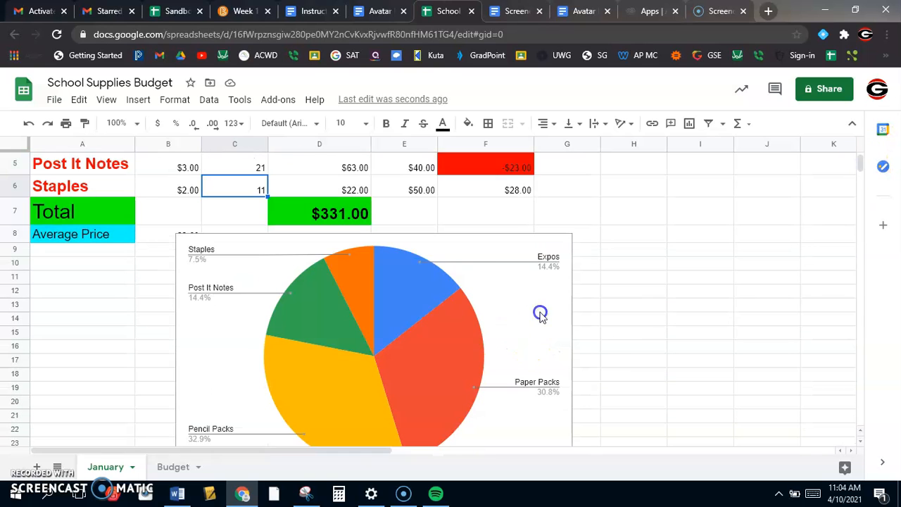
click(555, 308)
drag(529, 286, 633, 275)
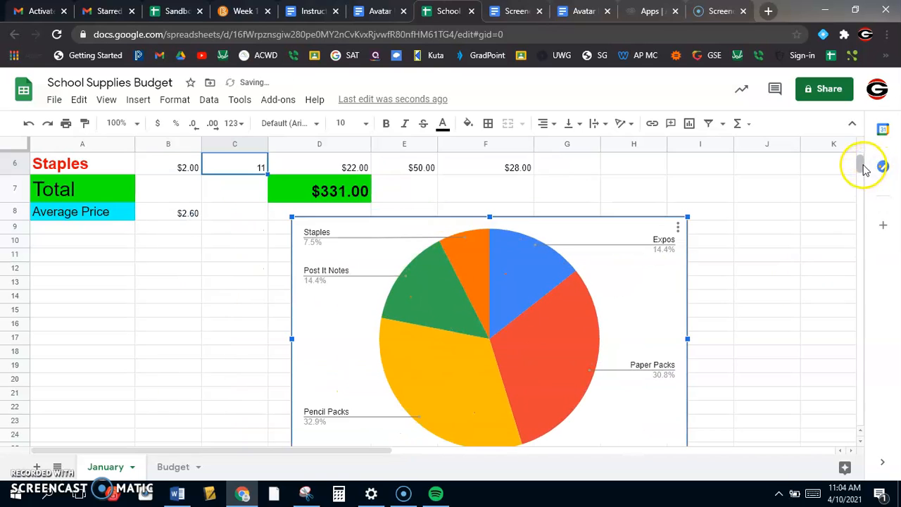
- Insert a chart of the Budget amounts in E2:E6 and change it to a pie chart
scroll(858, 165, up, 3)
drag(432, 187, 418, 279)
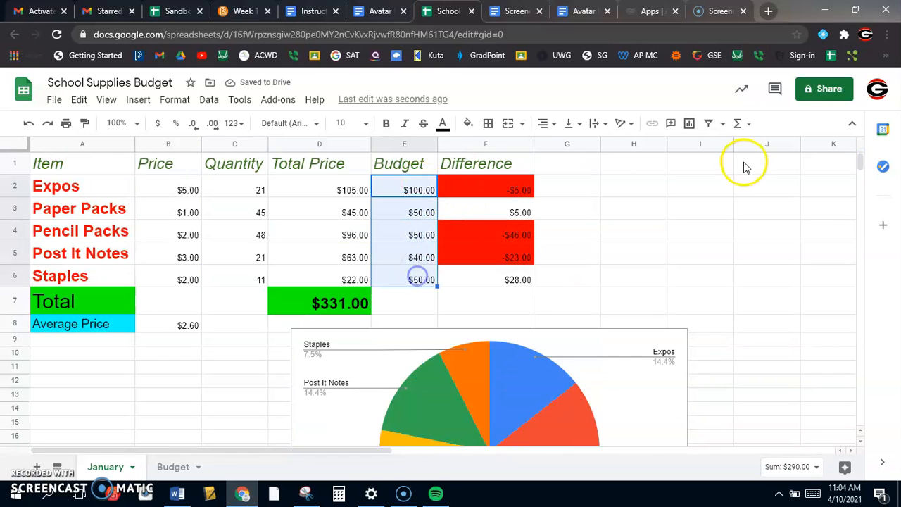
click(689, 123)
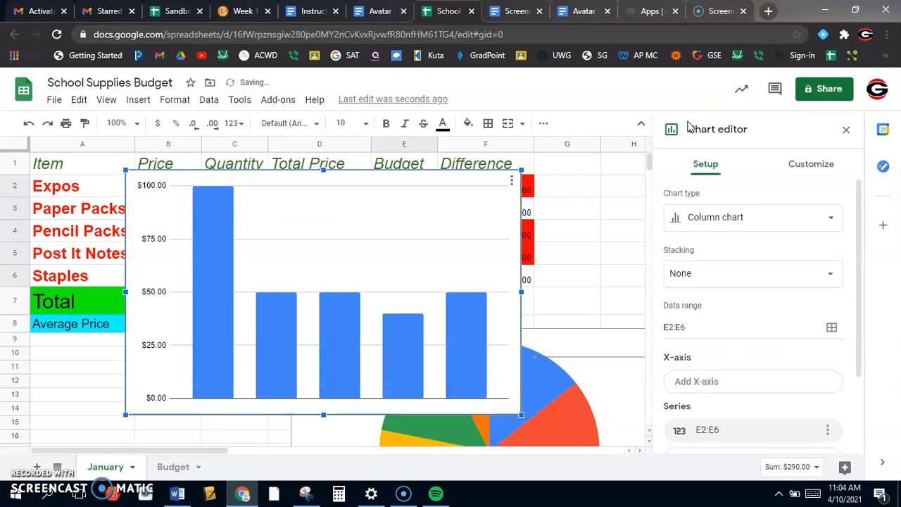
click(832, 224)
drag(848, 262, 846, 325)
click(683, 369)
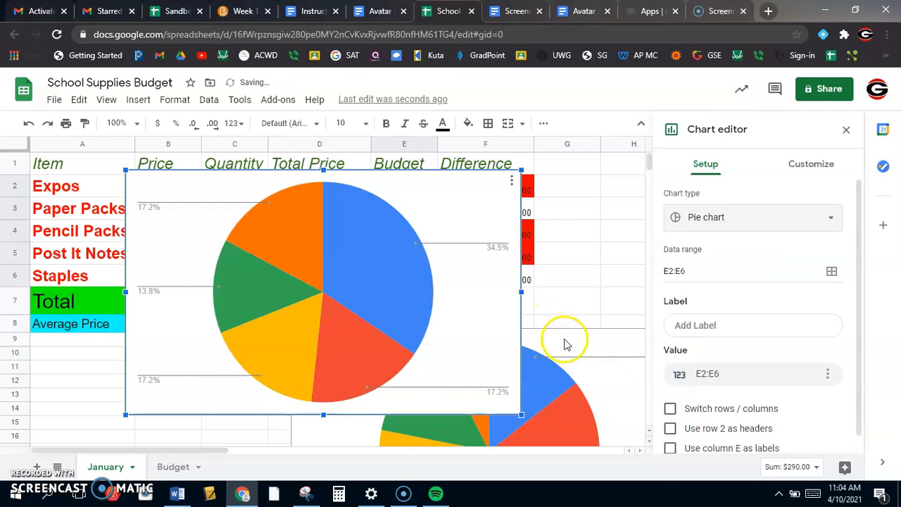
- Close the chart editor and shrink the quantity pie chart from its upper-left corner so it clears the budget pie chart
click(565, 390)
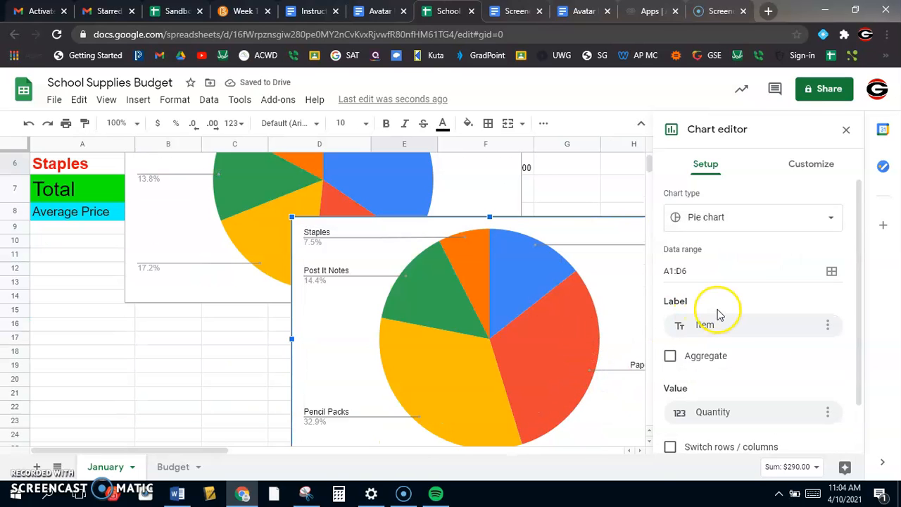
click(846, 130)
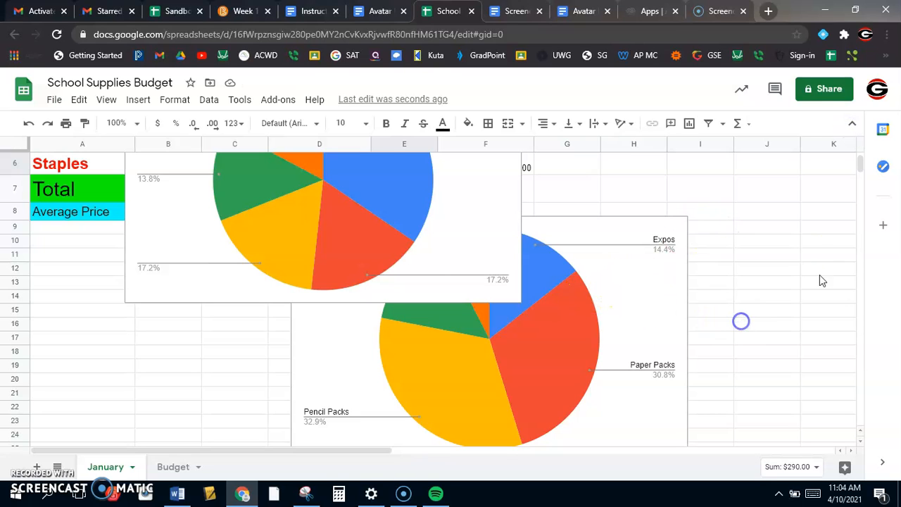
click(174, 237)
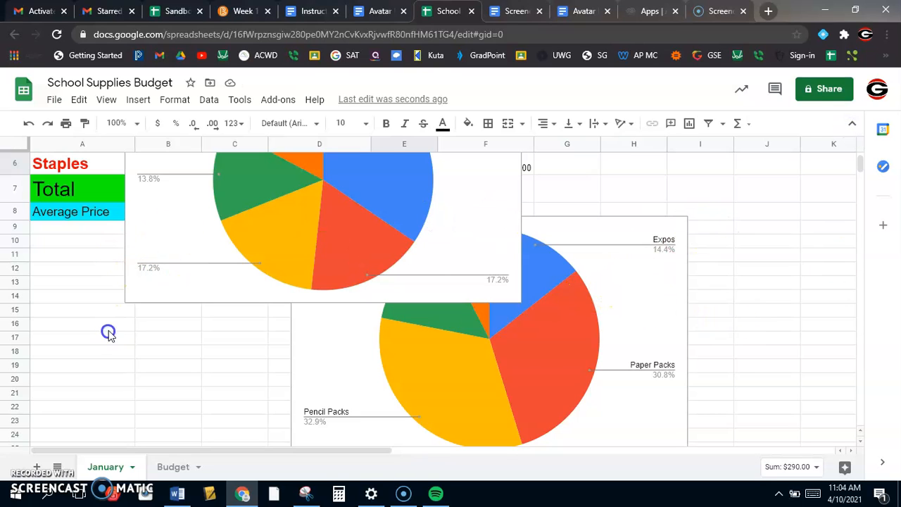
mouse_move(859, 167)
mouse_down()
mouse_move(845, 171)
mouse_move(859, 167)
mouse_up()
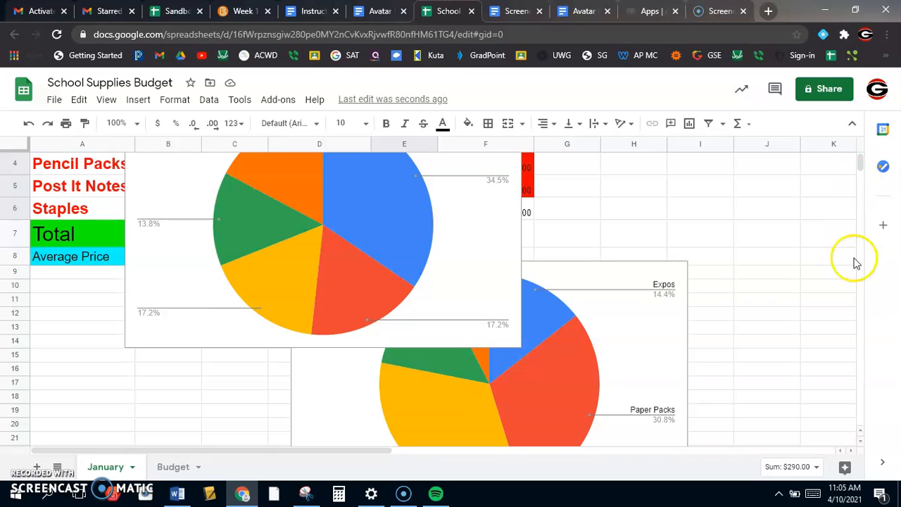
click(860, 430)
click(606, 340)
click(651, 342)
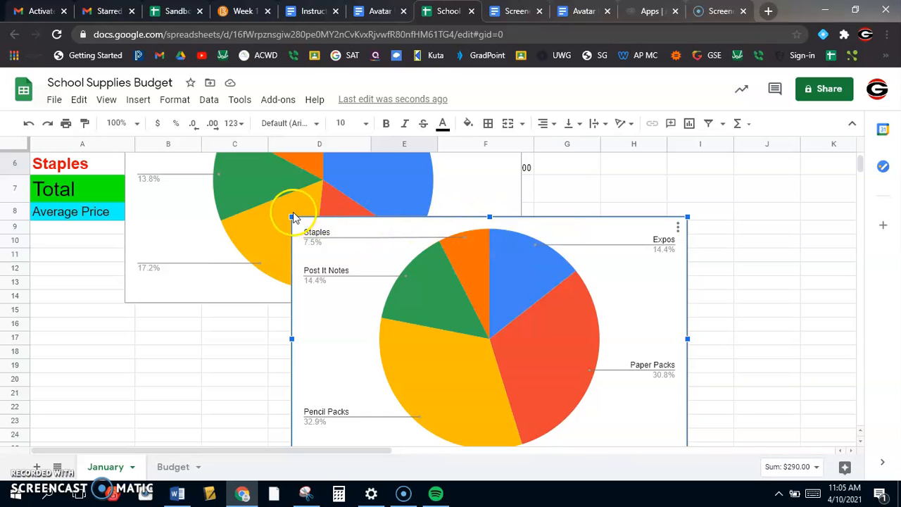
drag(292, 217, 461, 304)
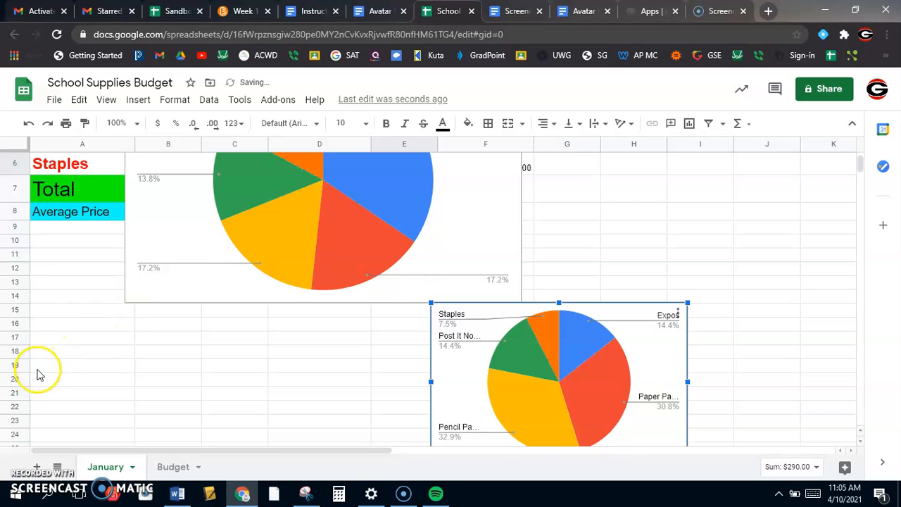